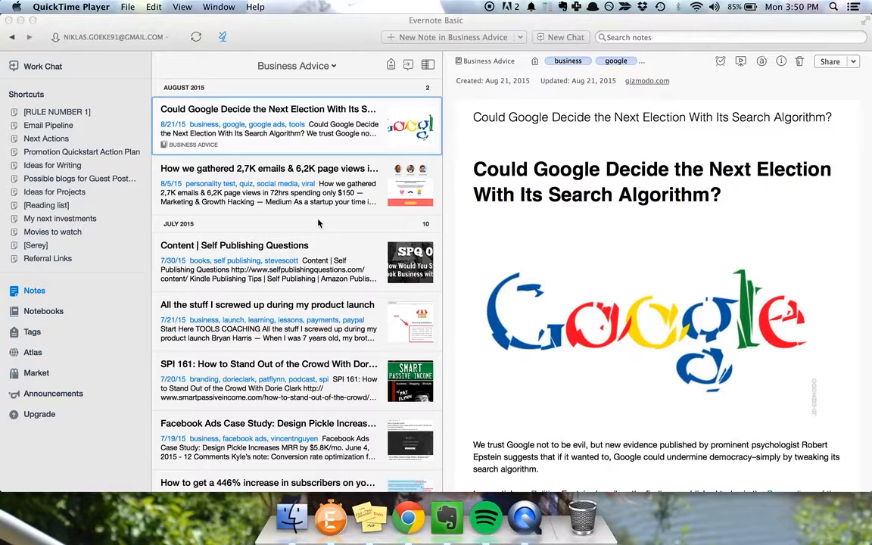
Create a new notebook named "Tiny Wings" from the notebook overview.
click(288, 200)
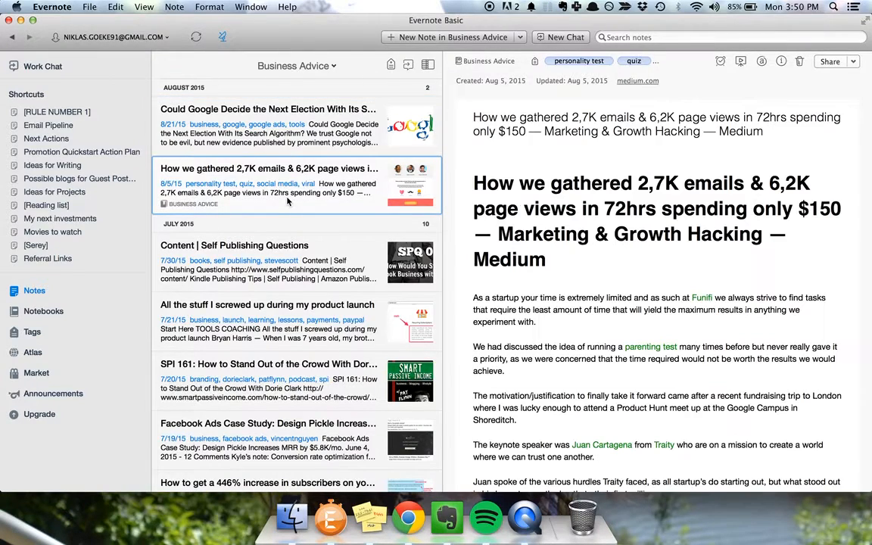
key(super+alt+b)
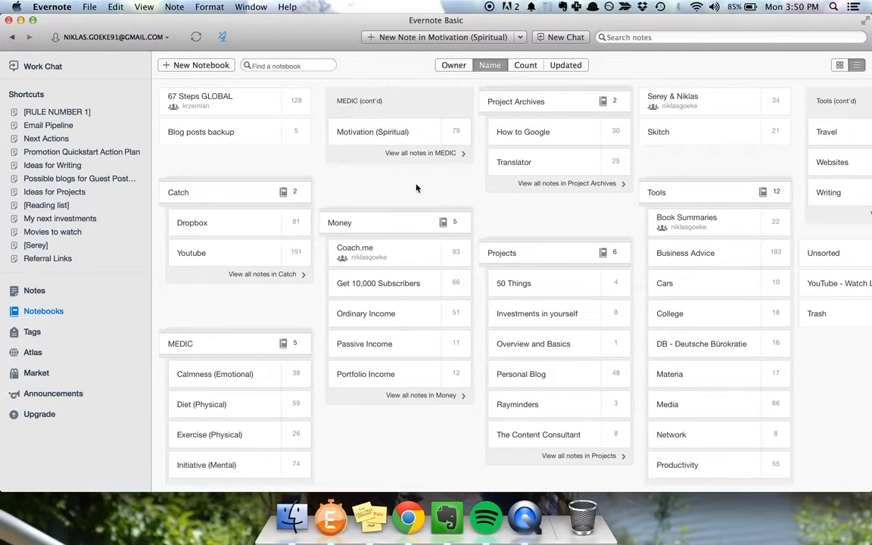
click(90, 7)
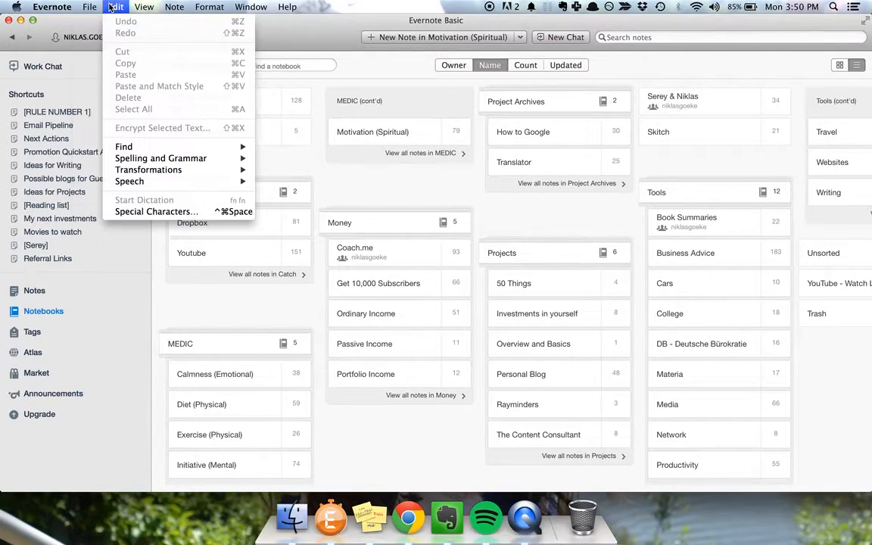
mouse_move(125, 8)
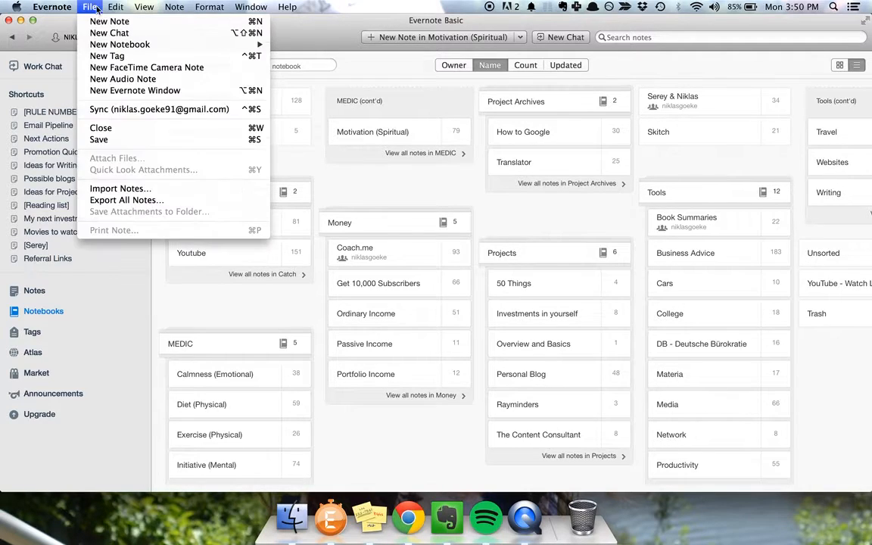
mouse_move(120, 47)
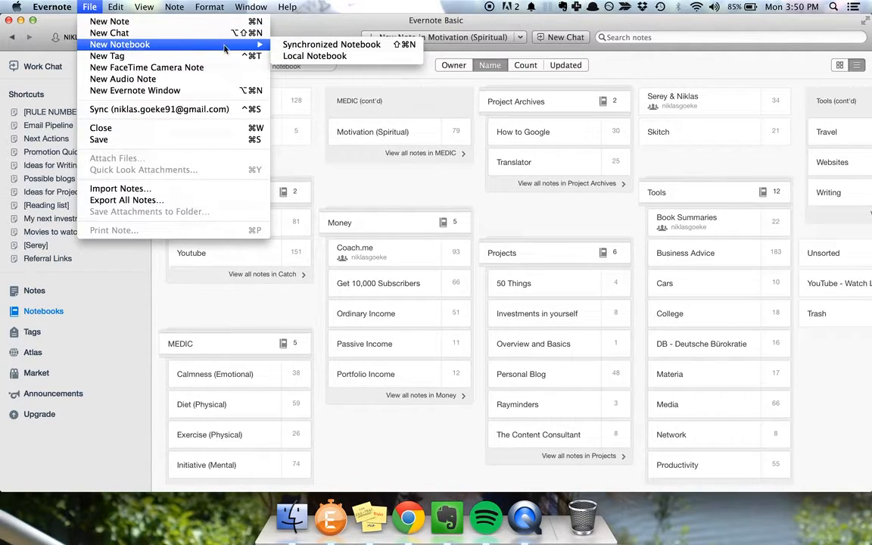
click(399, 184)
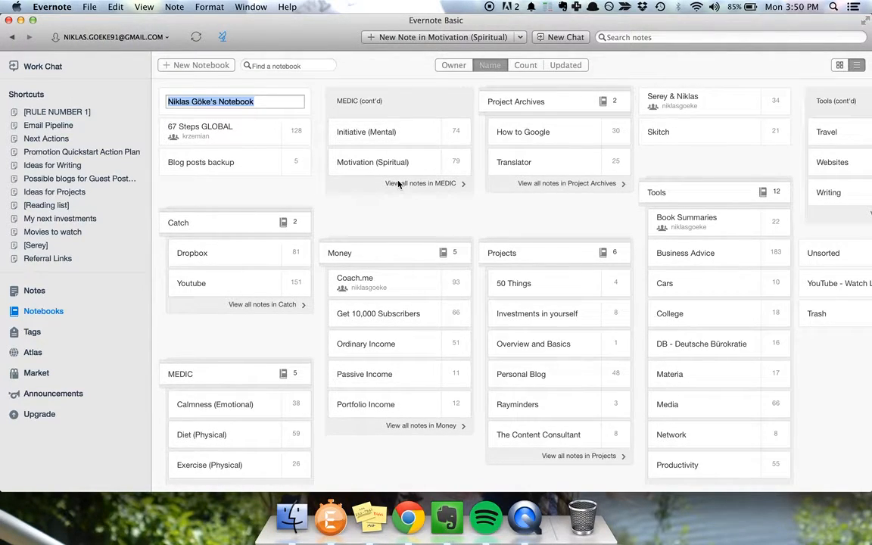
text(Tiny)
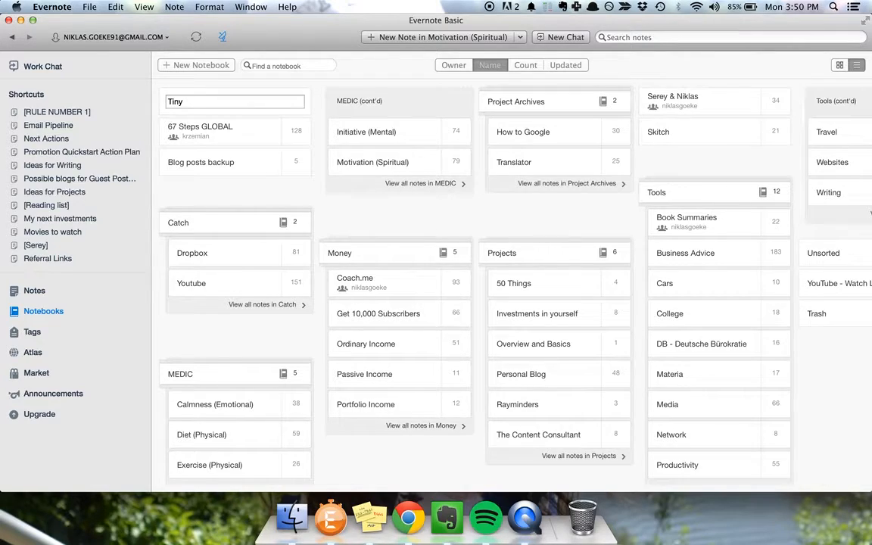
text( Wings)
key(Return)
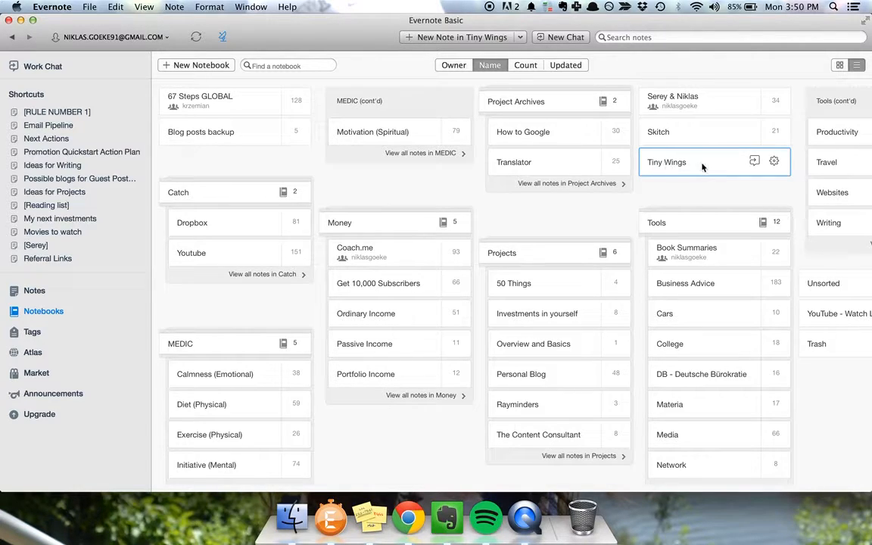
Open the Tiny Wings notebook and add a note titled "[Next Actions List]".
click(680, 172)
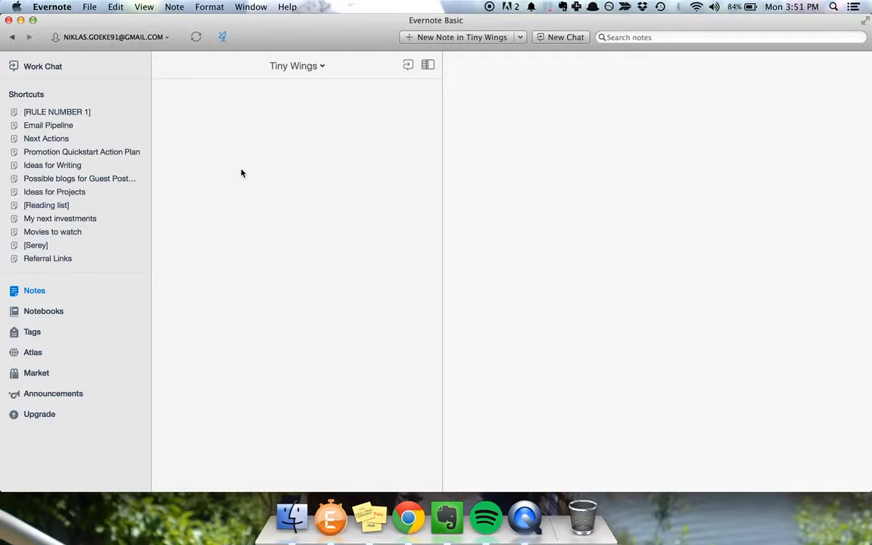
key(super+n)
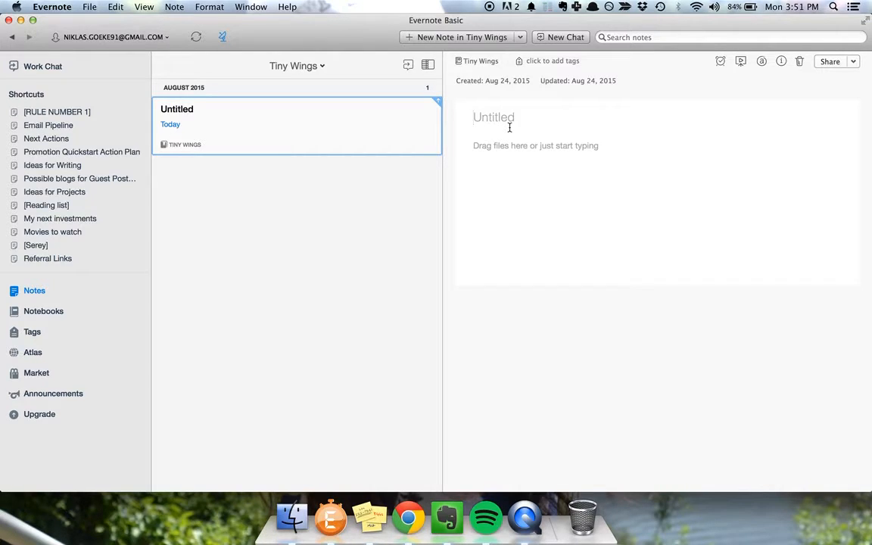
text([Next Actions List])
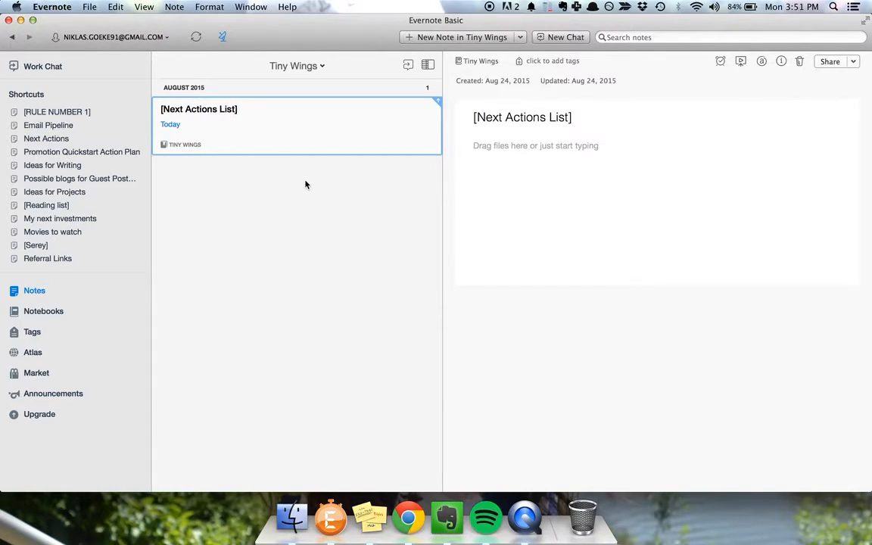
Write the bold label "Goal for August:" in the note body, followed by the non-bold text "Pitch two guest posts to self-improvement blogs.".
click(565, 175)
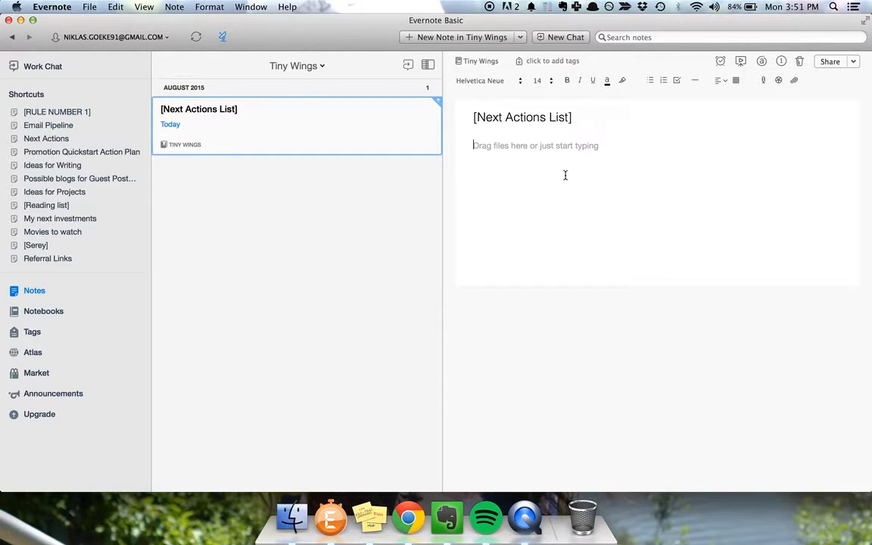
key(super+b)
text(Goal)
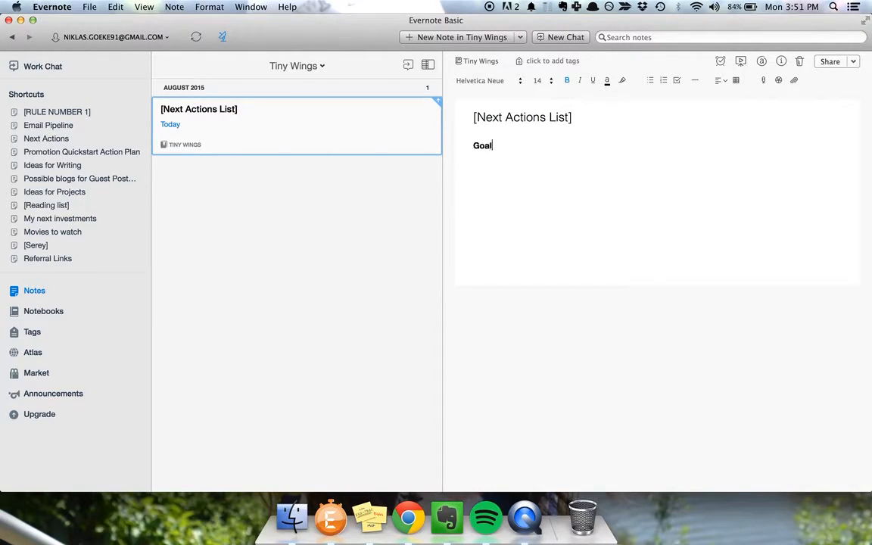
text( for August:)
key(super+b)
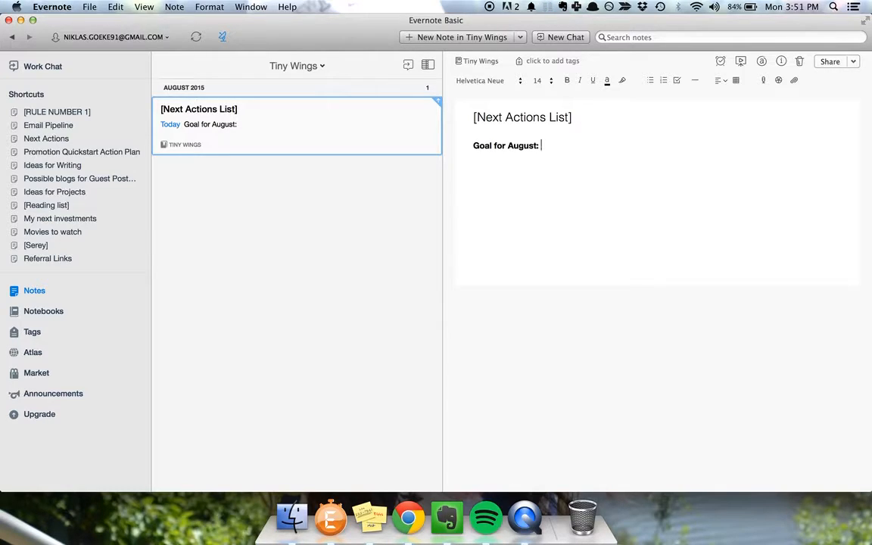
text(Pitch two guest posts )
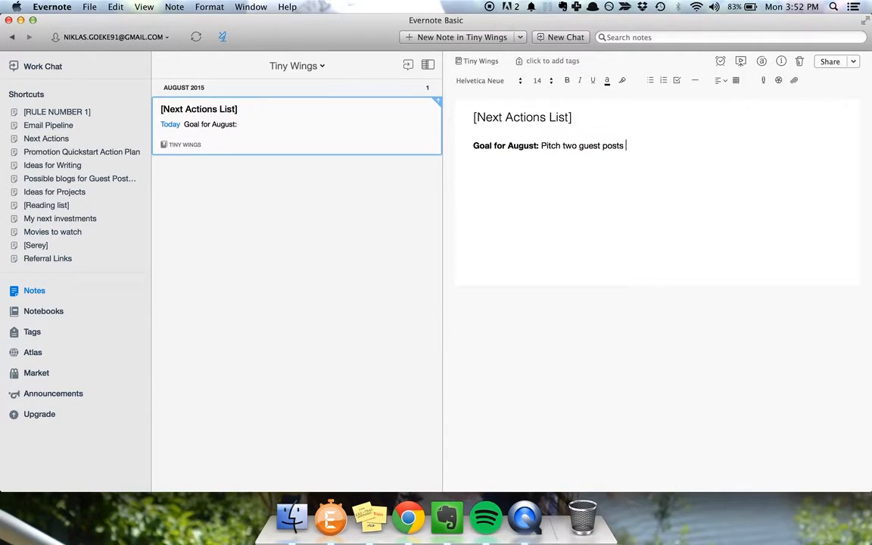
text(to self-improvement blogs)
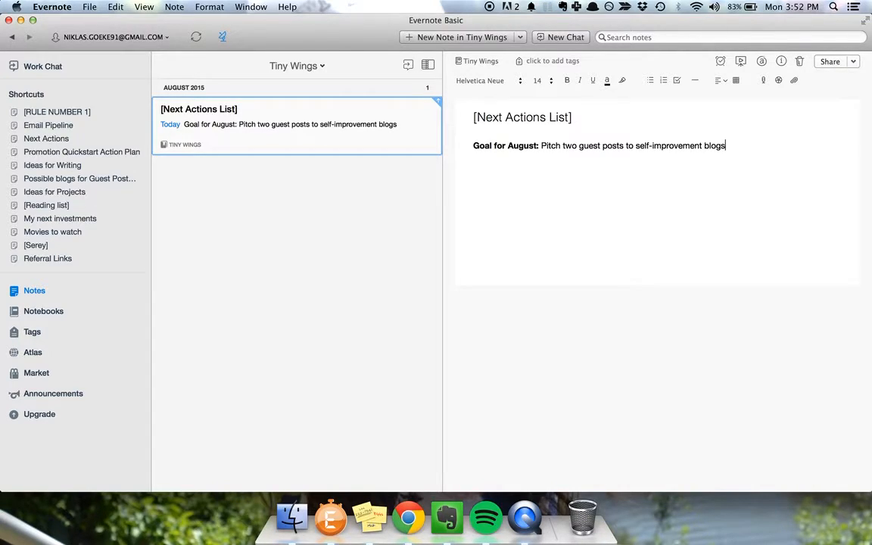
text(.)
Add a bold "Next actions:" heading below the August goal, separated by a blank line, and return to non-bold text.
key(Return)
key(Return)
key(super+b)
text(Next actions:)
key(Return)
key(super+b)
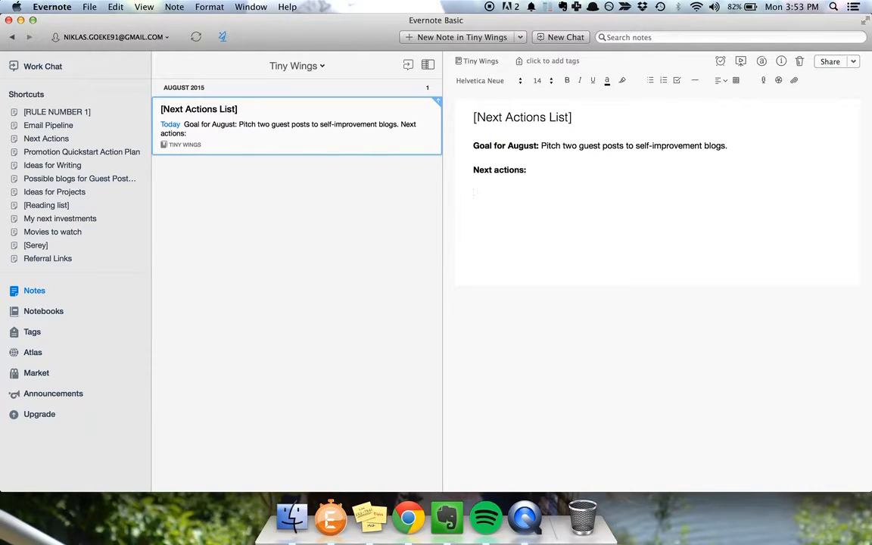
Add checkbox items "Research popular posts on DGH", "Come up with a headline for the guest post" and "Write an intro" under the heading.
key(shift+super+t)
text(Research popular po)
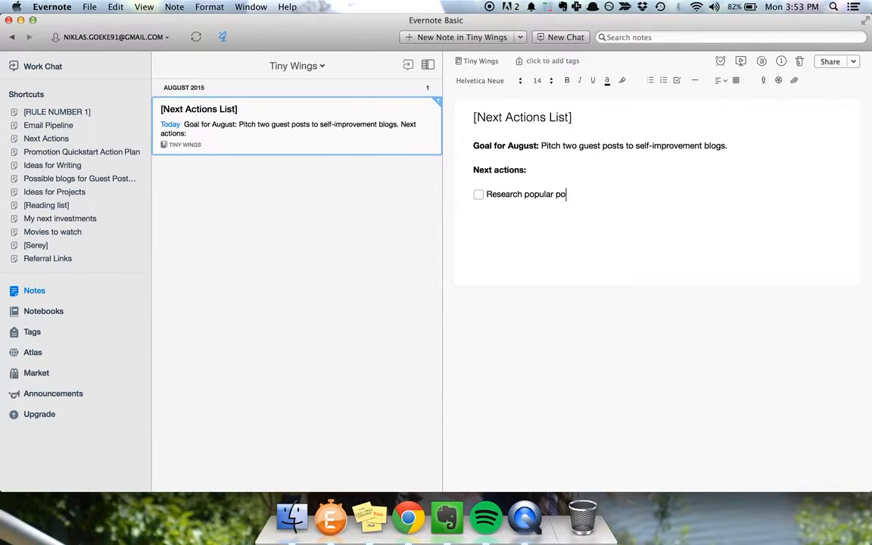
text(sts on DGH)
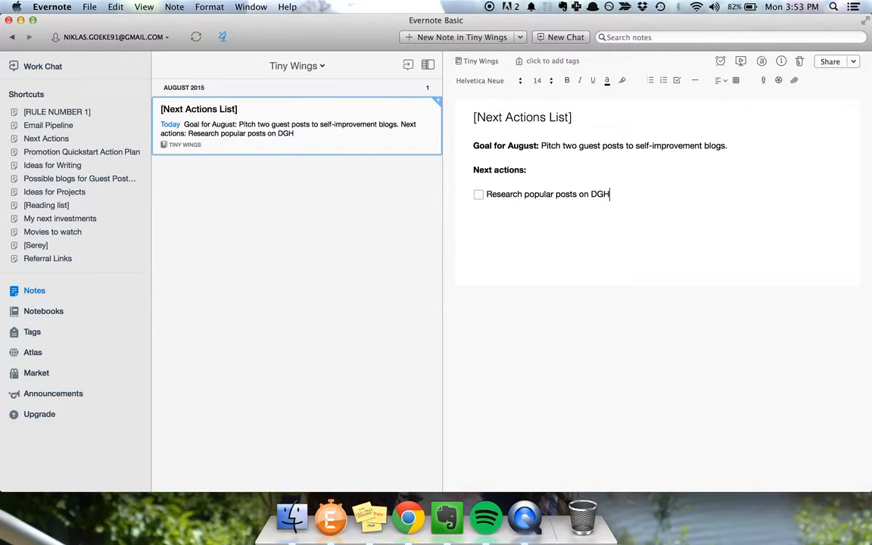
key(Return)
text(Come up with a head)
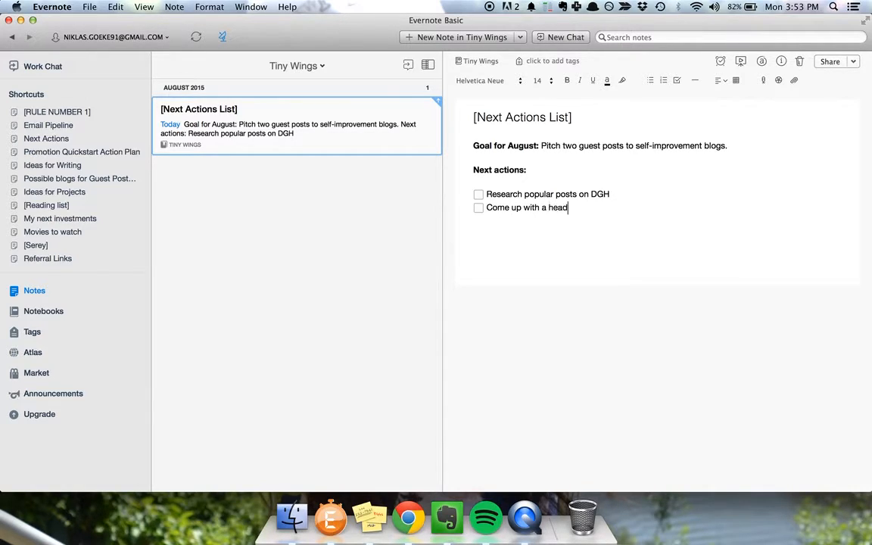
text(line for the guest post)
key(Return)
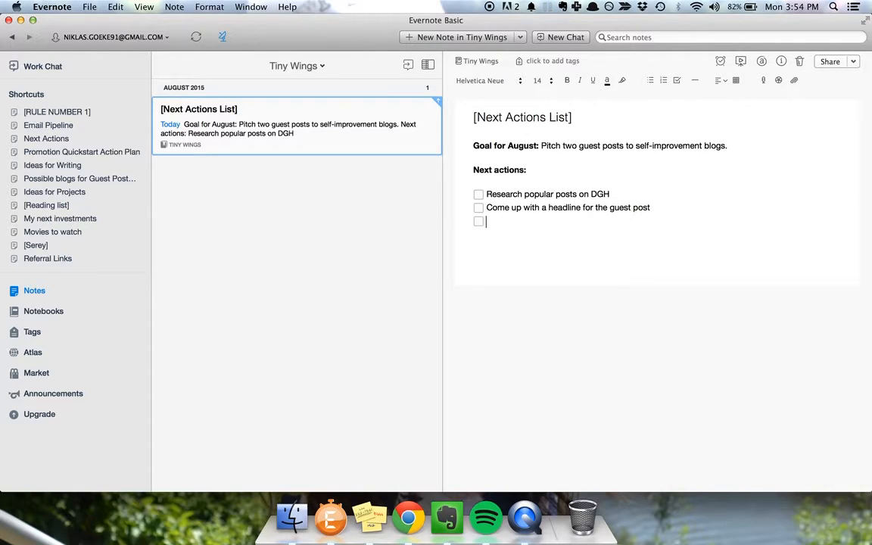
text(Write an intro)
Extend the checklist with the items "Write step 1", "Write step 2", "Write step 3" and "Write outro".
key(Return)
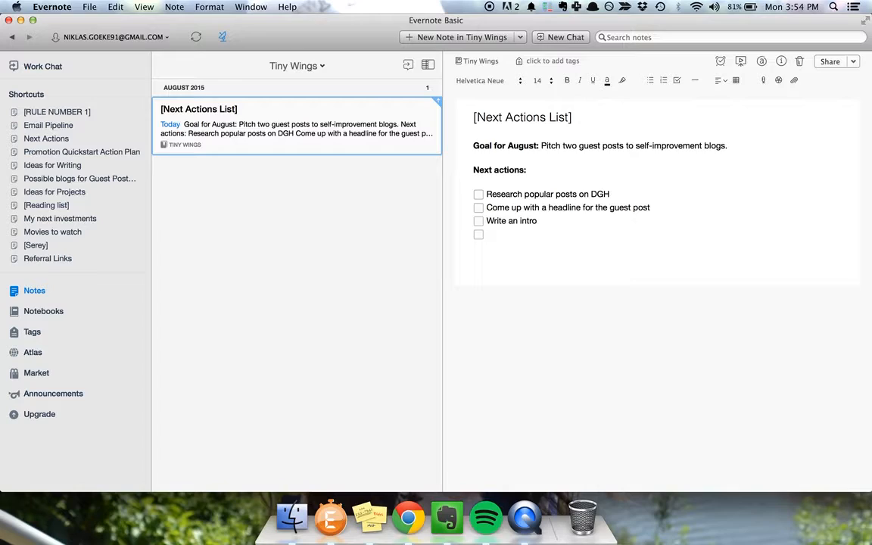
text(Write step 1)
key(Return)
text(Write step 2)
key(Return)
text(Write step 3)
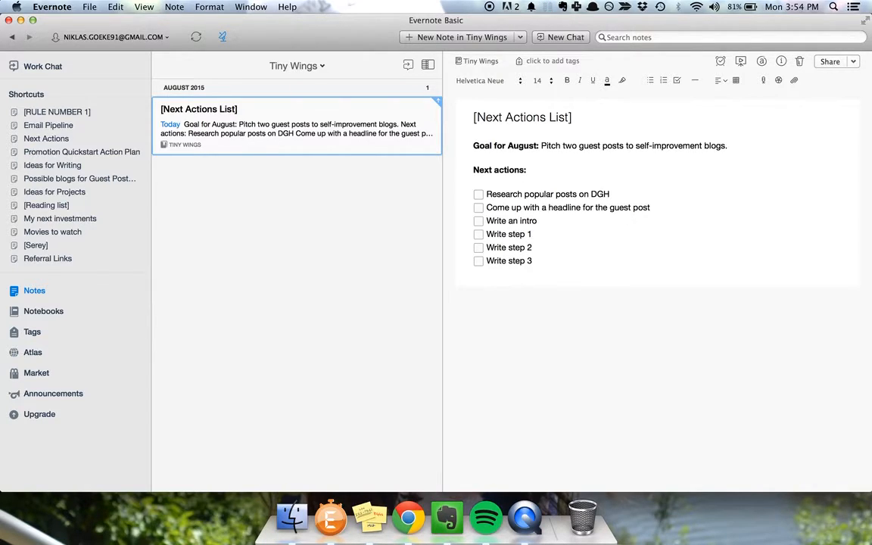
key(Return)
text(Write outro)
Insert a "Write transition" checkbox item directly after "Write an intro".
click(551, 221)
key(Return)
text(Write train)
key(BackSpace)
key(BackSpace)
text(nsition)
Add the checkbox items "Come up with a 2 sentence bio" and "Create a bonus" after "Write outro".
click(543, 286)
key(Return)
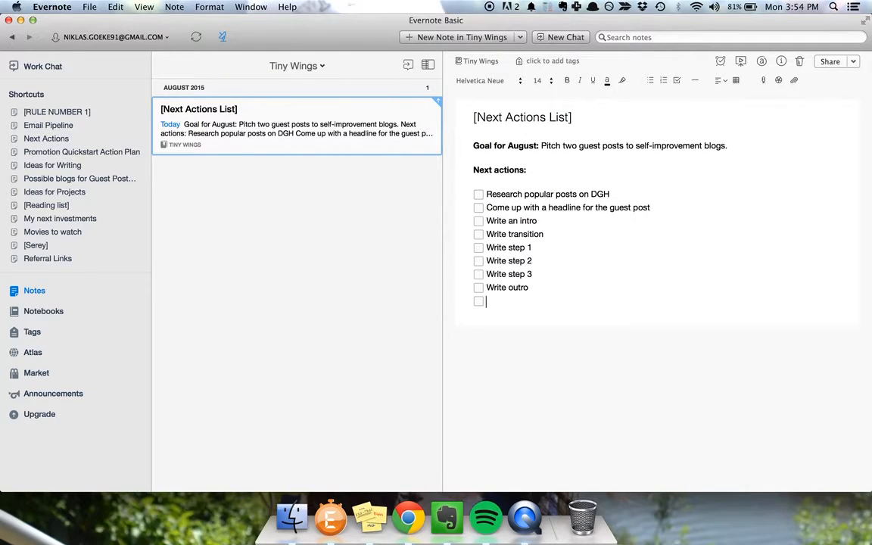
text(Come up with a 2 sentence bio)
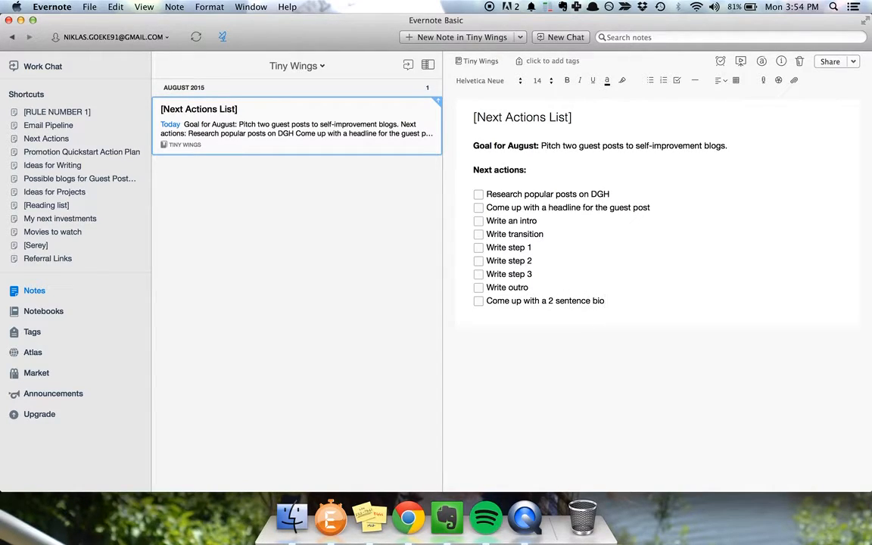
key(Return)
text(Create a bonus)
Finish the checklist with the items "Insert images", "Format" and "Send pitch".
key(Return)
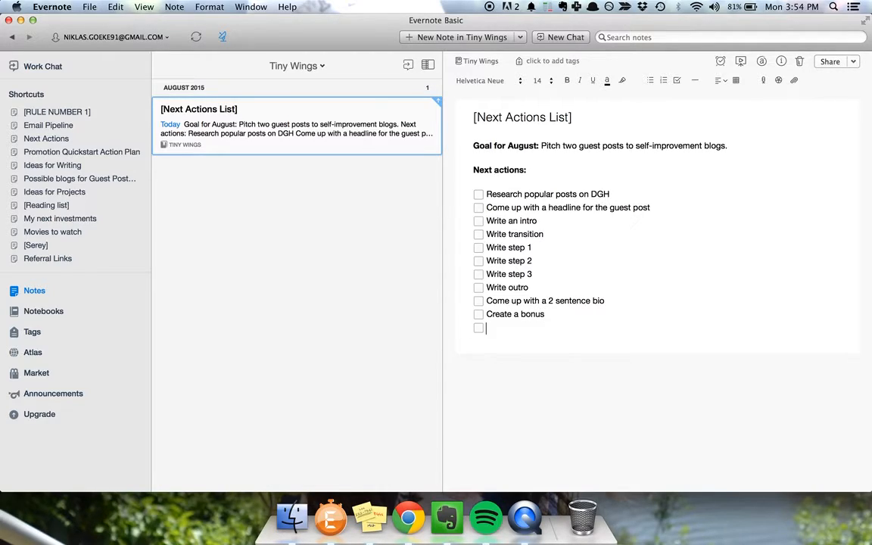
text(Insert images)
key(Return)
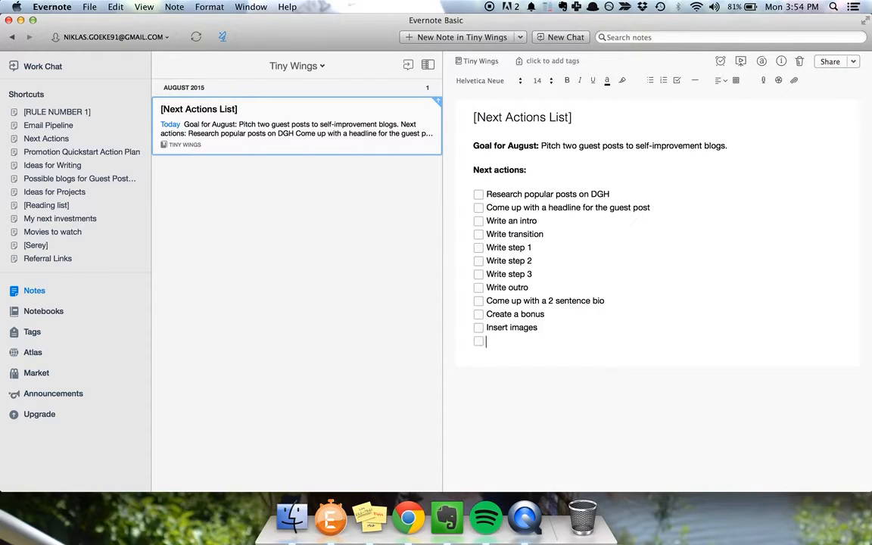
text(Format)
key(Return)
text(Sen)
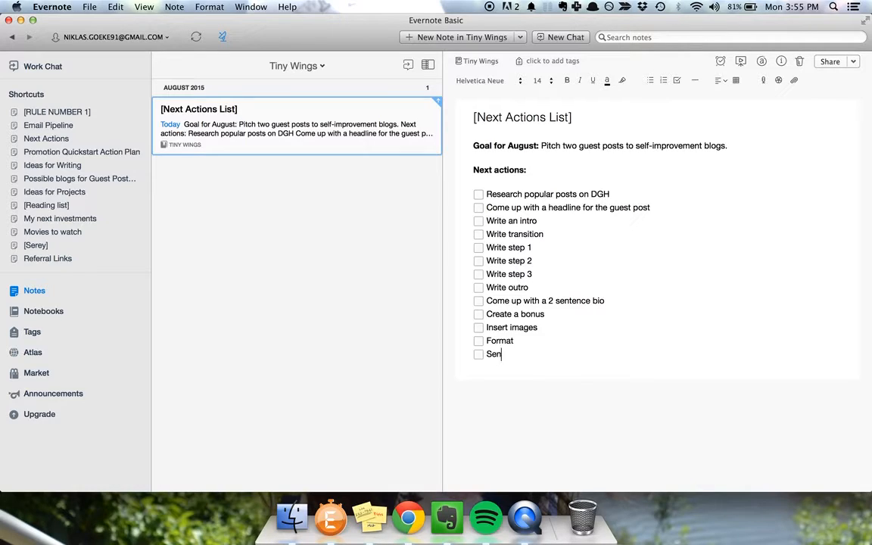
text(d pitch)
Create a note titled "[Your MIT for today]" and copy the first checklist action into its body, reading "Research popular posts on DGH".
key(super+n)
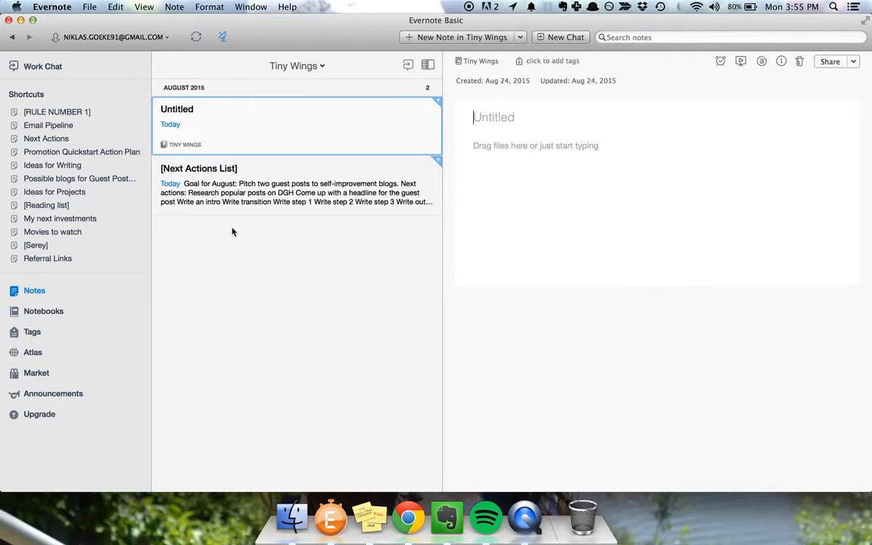
text([Your MIT for today])
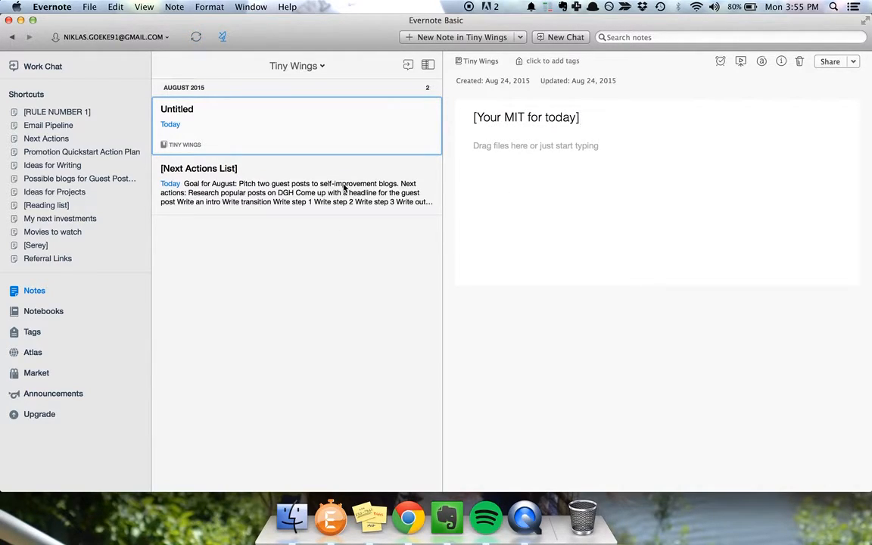
click(345, 186)
drag(611, 193, 487, 195)
key(super+c)
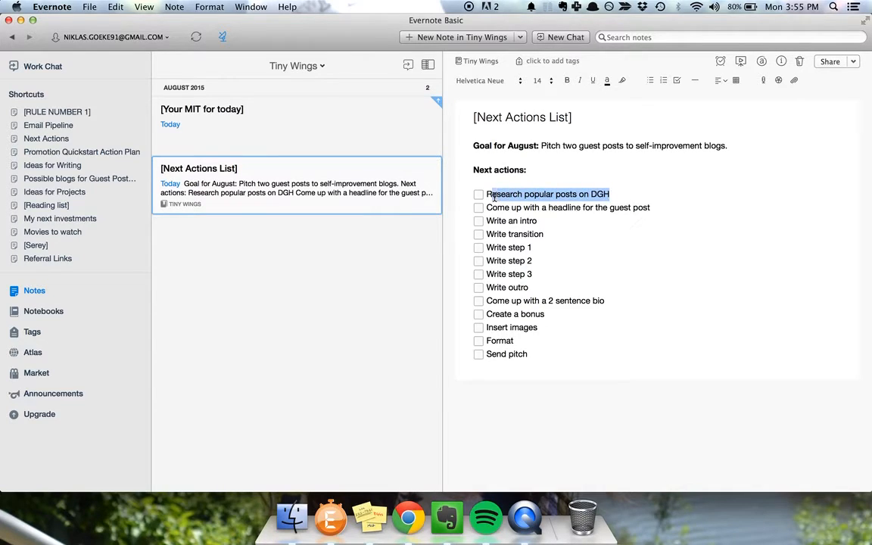
click(286, 134)
click(547, 191)
key(super+v)
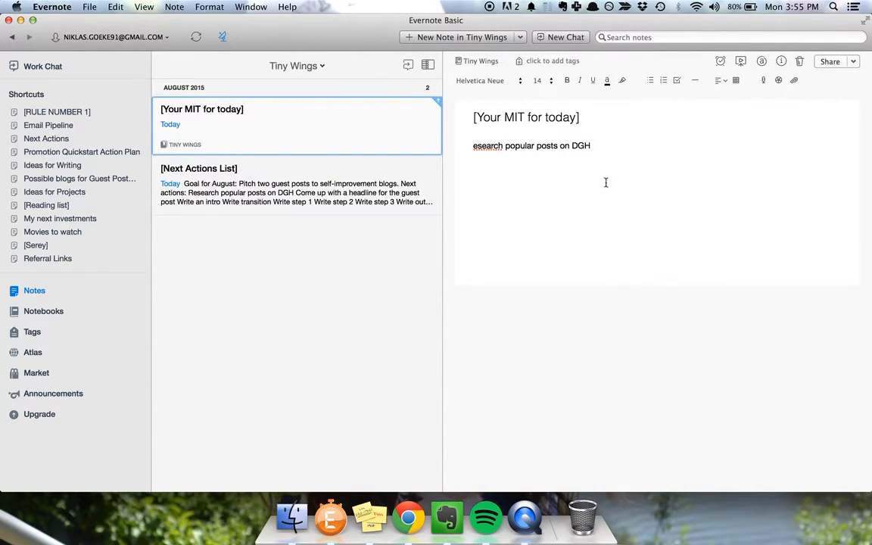
click(474, 146)
text(R)
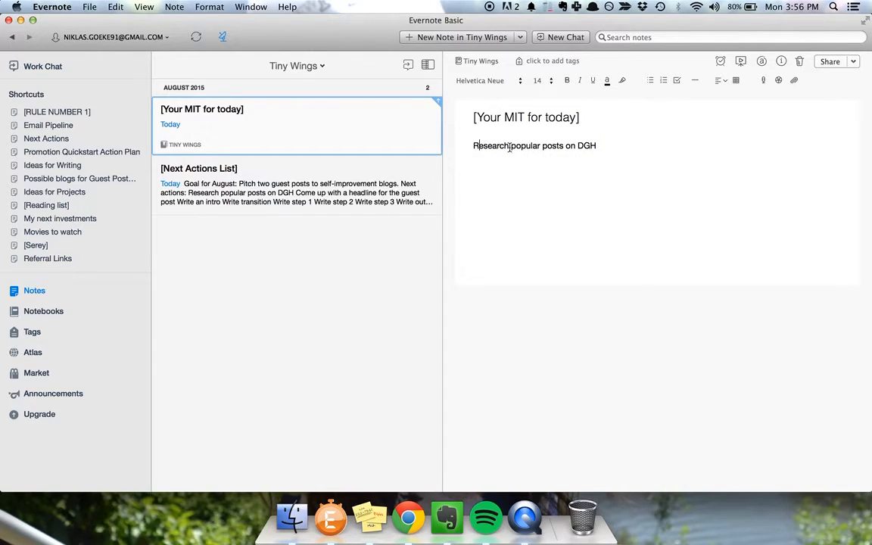
Set the font size of the line "Research popular posts on DGH" to 36.
double_click(583, 146)
triple_click(566, 148)
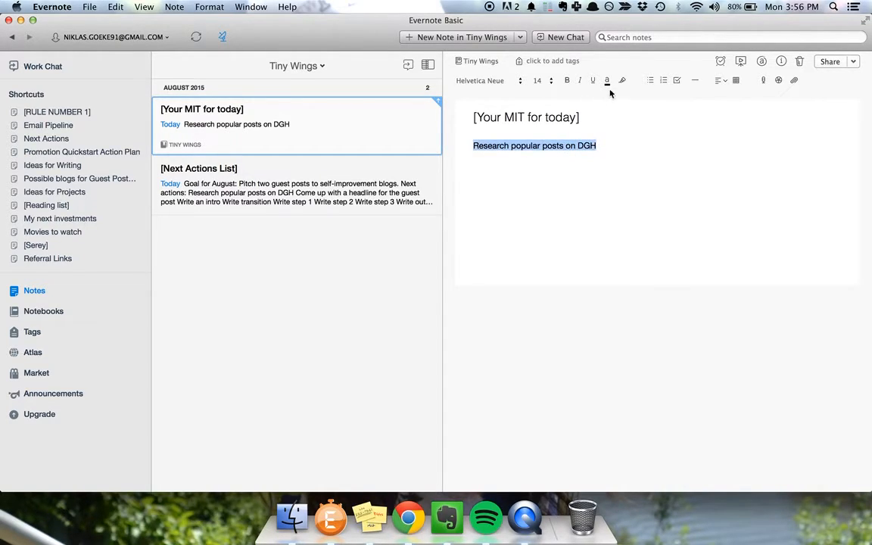
click(537, 80)
click(539, 109)
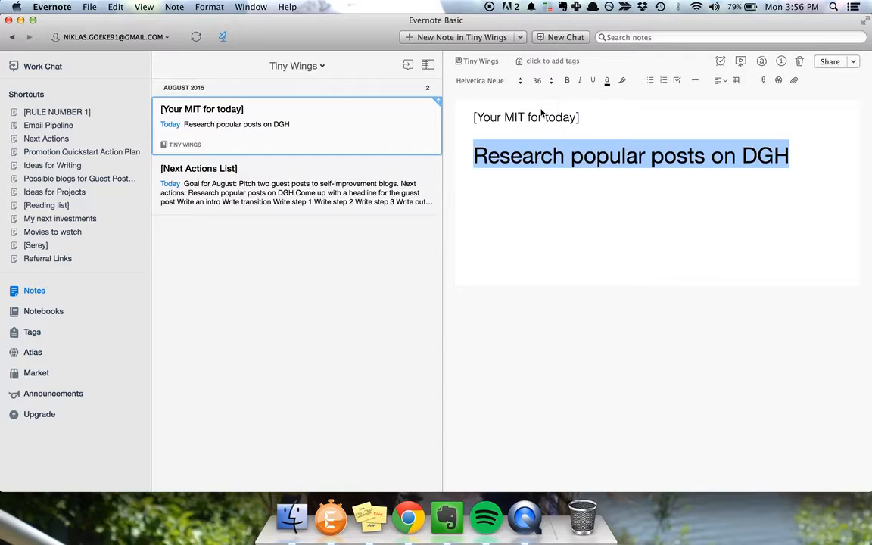
Make the line "Research popular posts on DGH" bold.
click(567, 81)
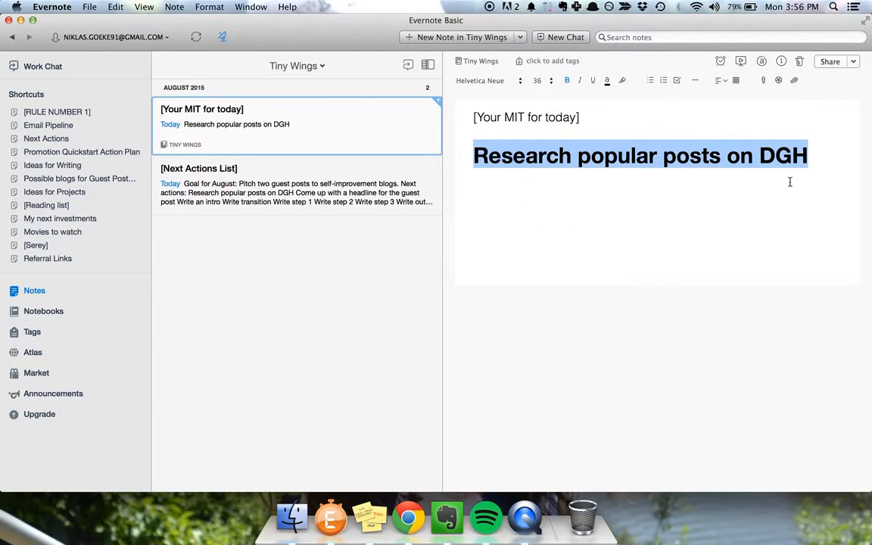
click(819, 153)
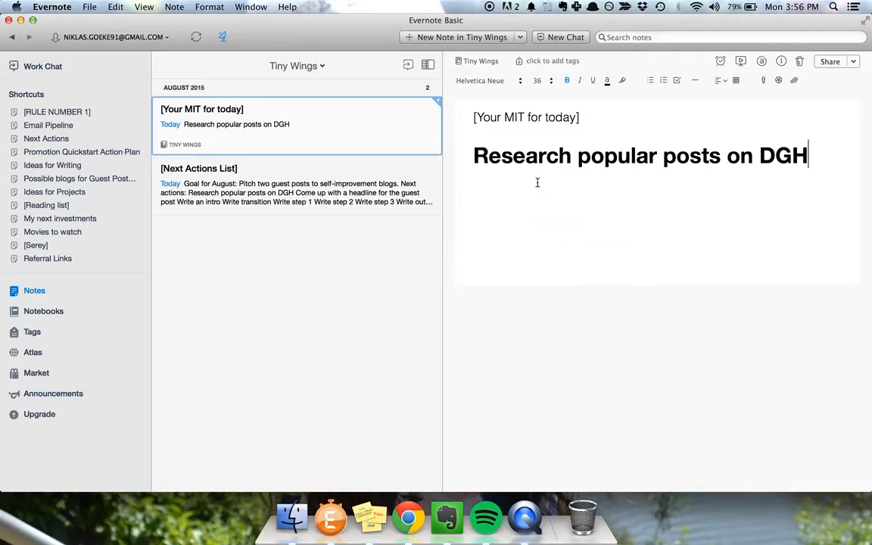
Check off "Research popular posts on DGH" in the [Next Actions List] note and return to the [Your MIT for today] note.
click(340, 189)
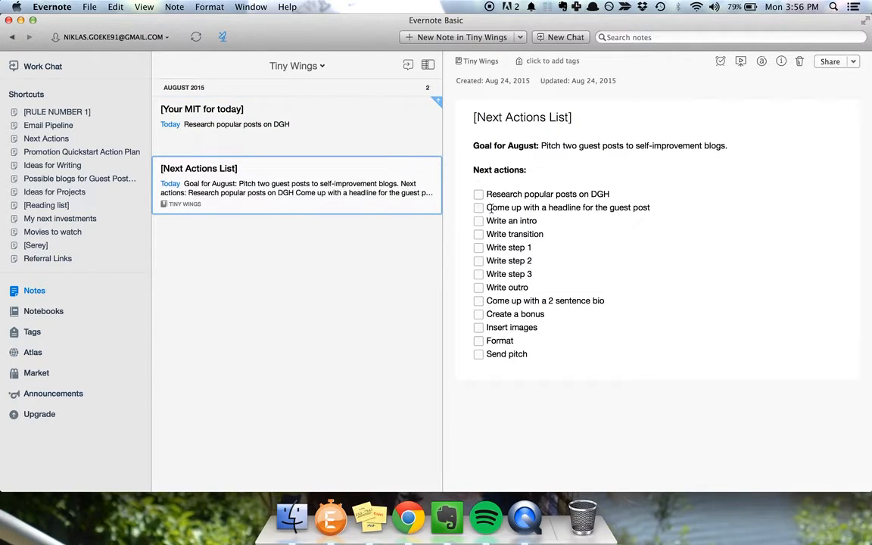
click(478, 195)
click(314, 126)
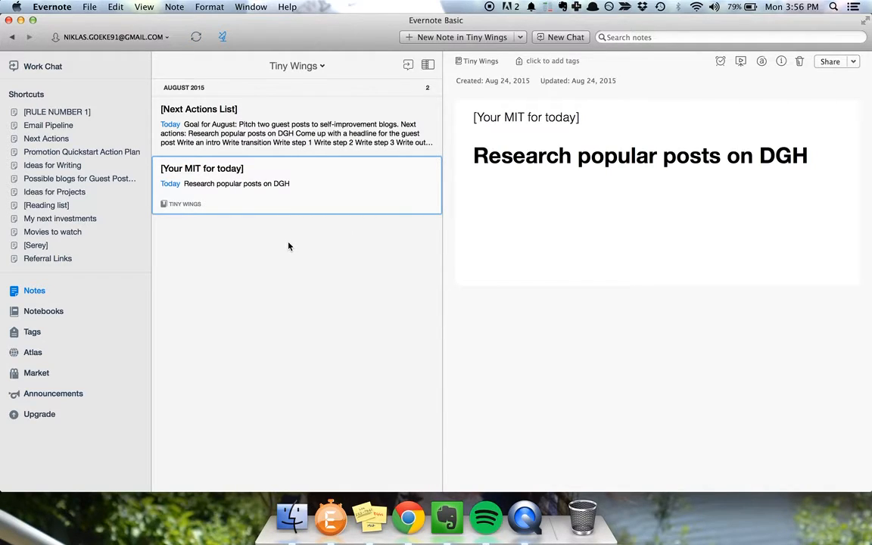
Create a new note in the Tiny Wings notebook titled "[Collection Bucket]".
key(super+n)
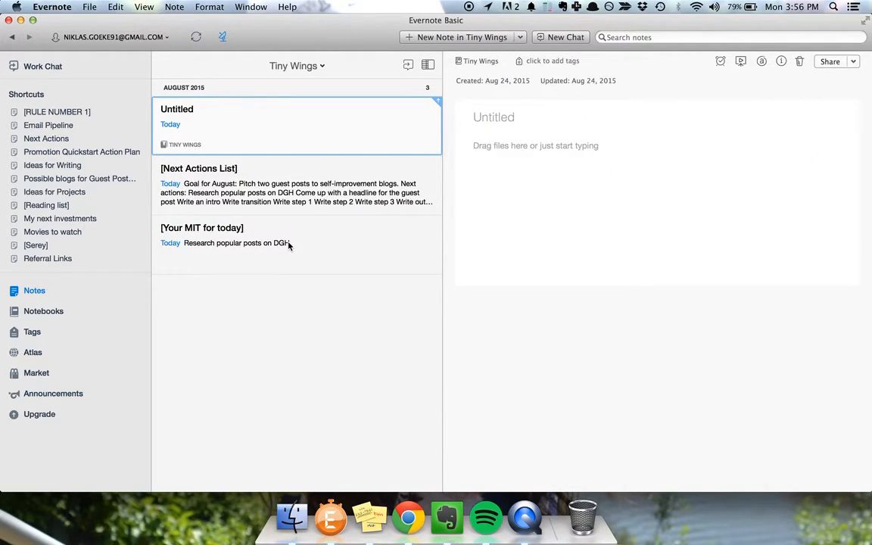
text([Collection Bucket])
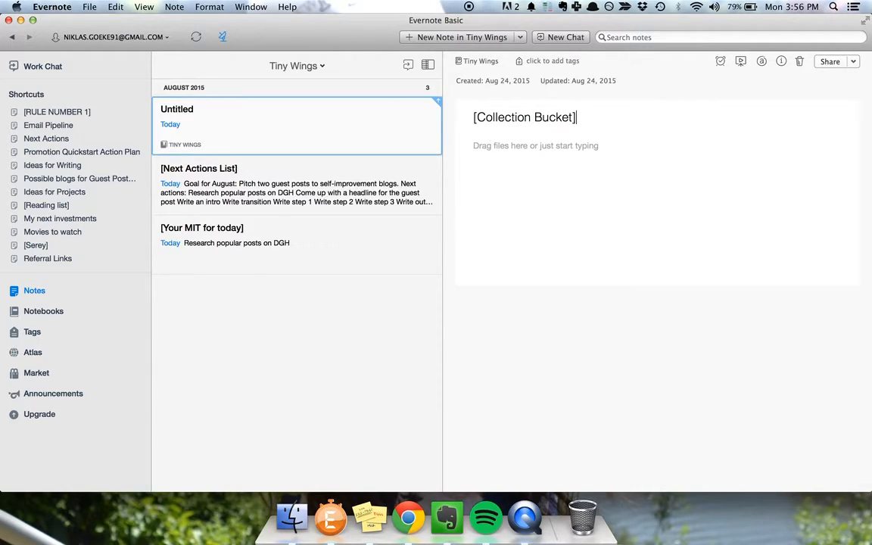
click(548, 175)
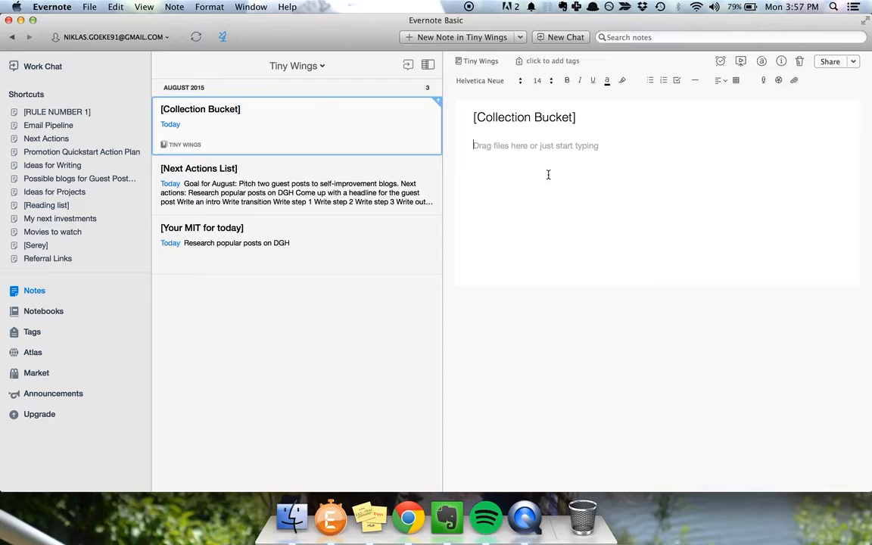
Fill the note body with two lines: a reminder to call a contact back, and "Buy bananas".
text(Call)
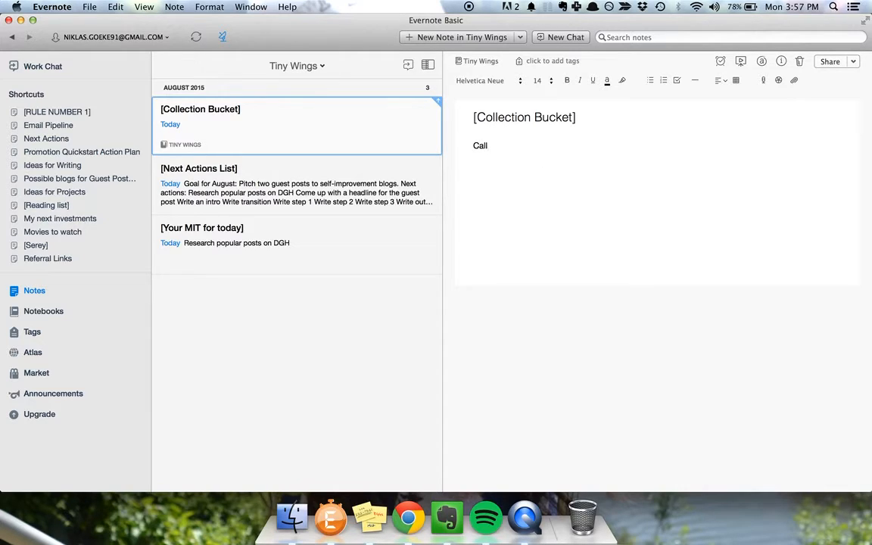
text( Norman back)
key(Return)
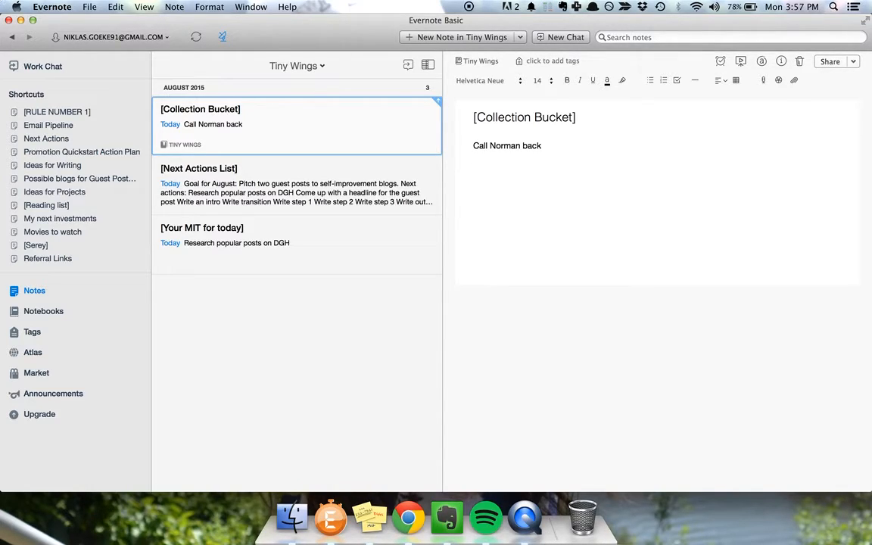
text(Buy ba)
text(nanana)
key(BackSpace)
key(BackSpace)
text(s)
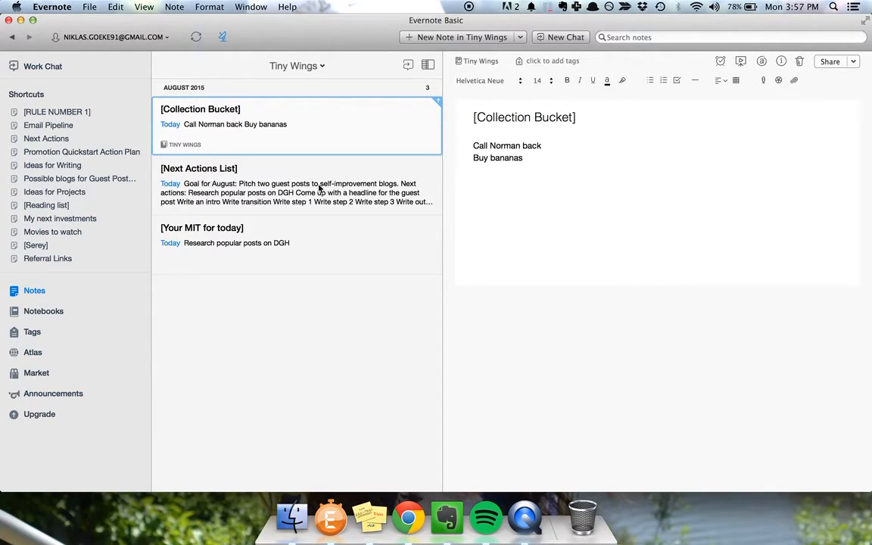
Add a reminder to the [Your MIT for today] note, scheduled for tomorrow at 8:00 AM.
click(281, 238)
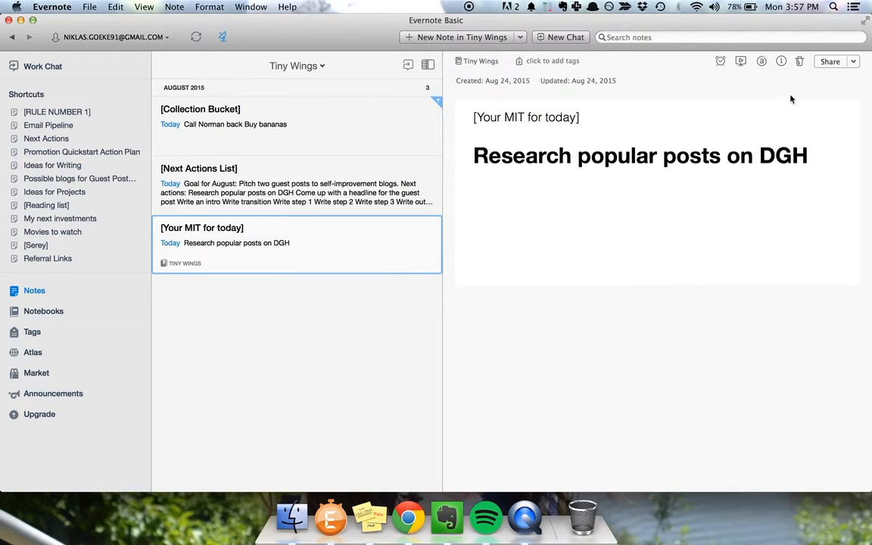
click(722, 64)
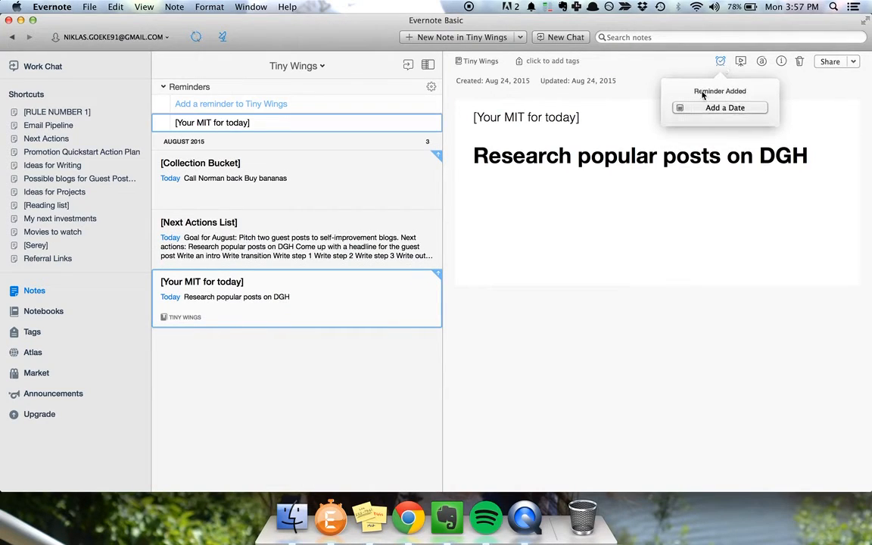
click(712, 108)
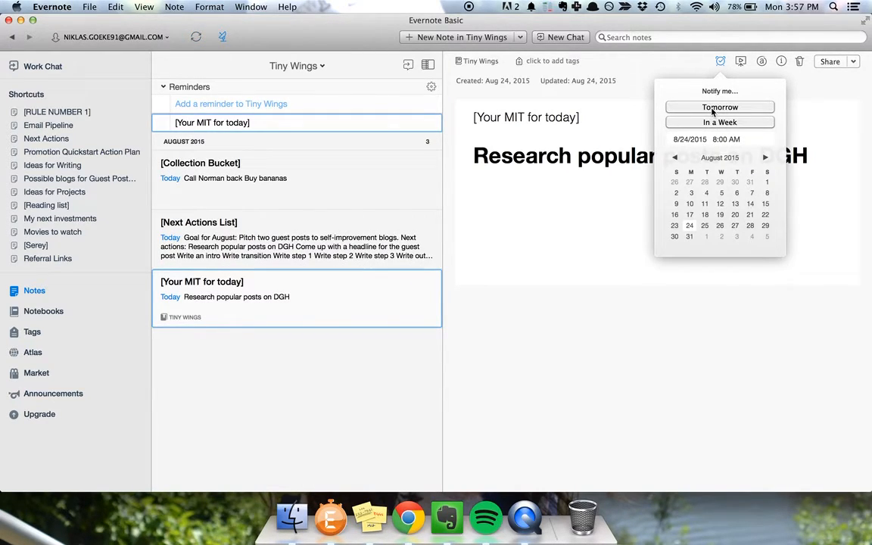
click(713, 108)
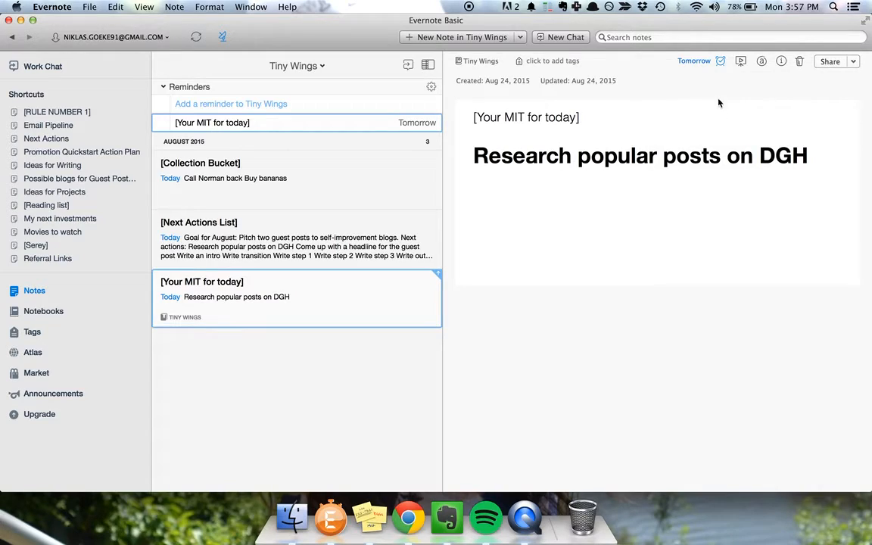
click(721, 62)
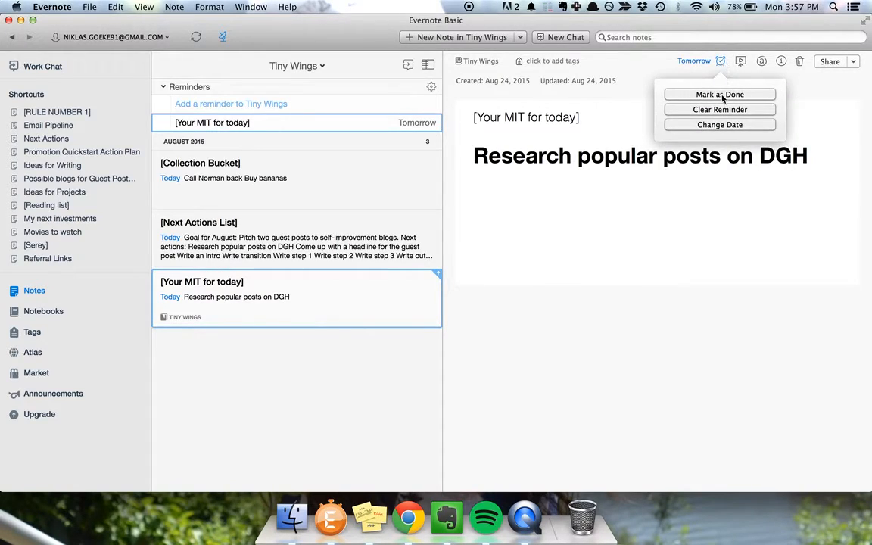
click(720, 126)
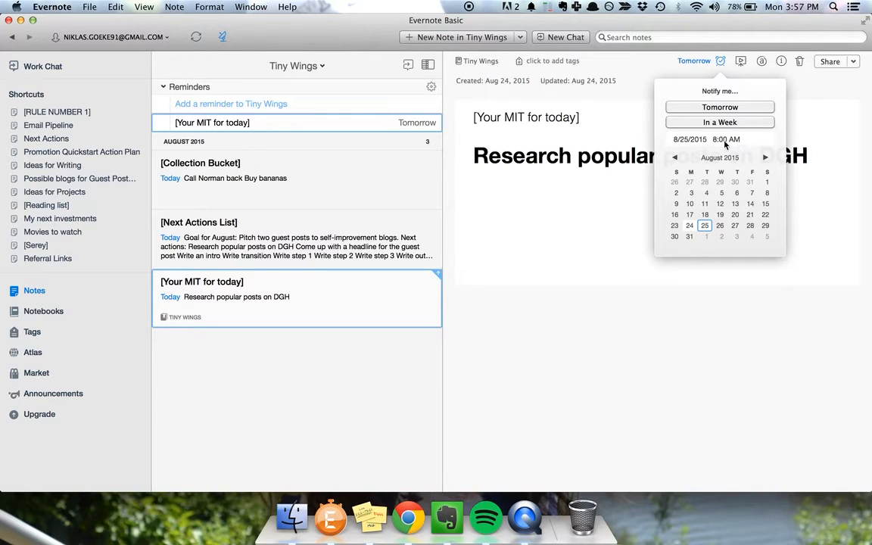
click(718, 109)
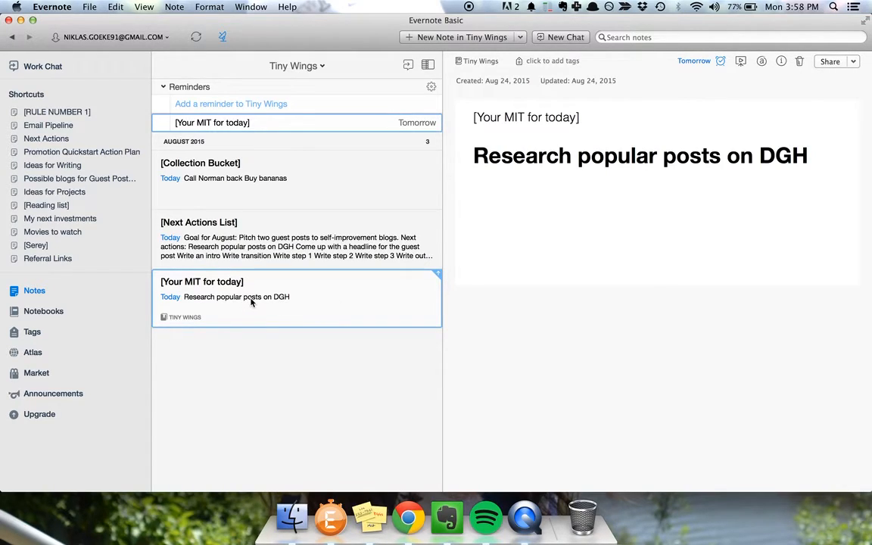
Add the MIT, Next Actions List and Collection Bucket notes, in that order, as the first shortcuts, and open the MIT shortcut.
drag(251, 301, 32, 106)
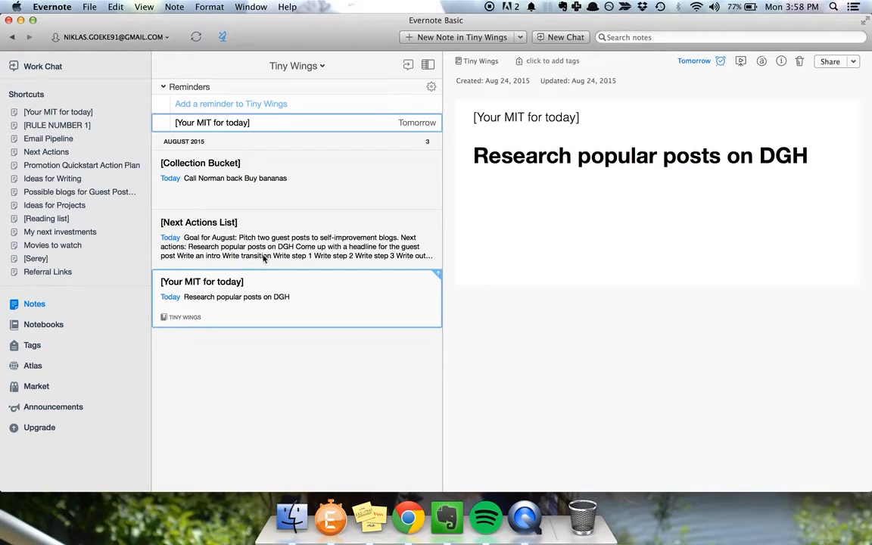
click(220, 241)
drag(218, 240, 45, 121)
drag(241, 172, 88, 138)
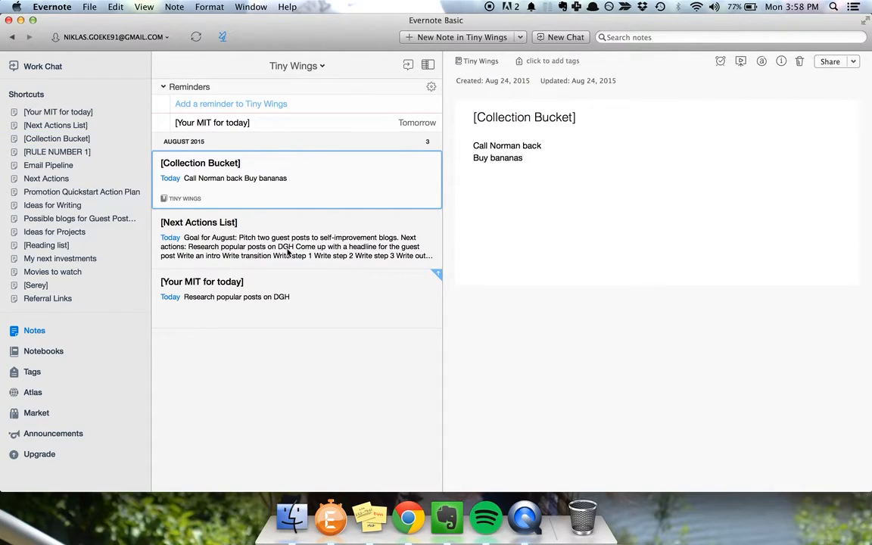
click(59, 112)
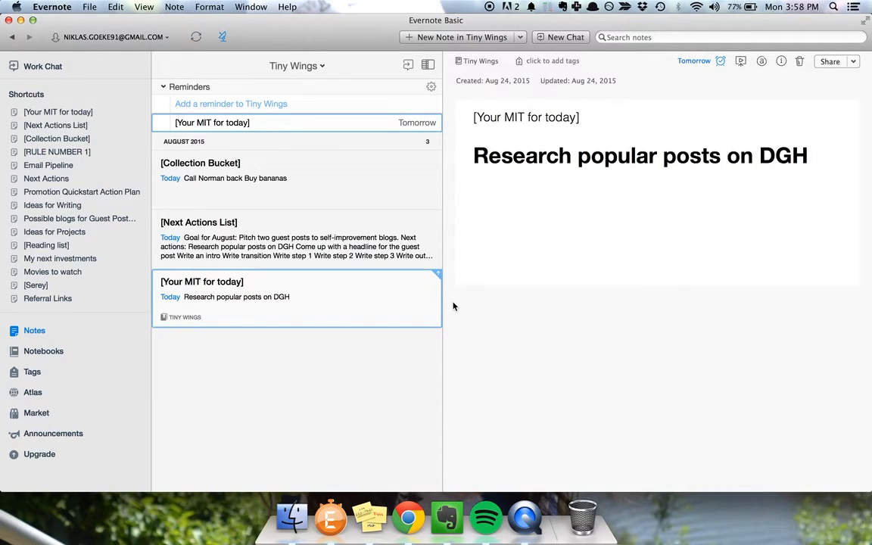
Switch to Google Chrome, open a new browser window and move it to the desktop that holds Evernote.
click(408, 516)
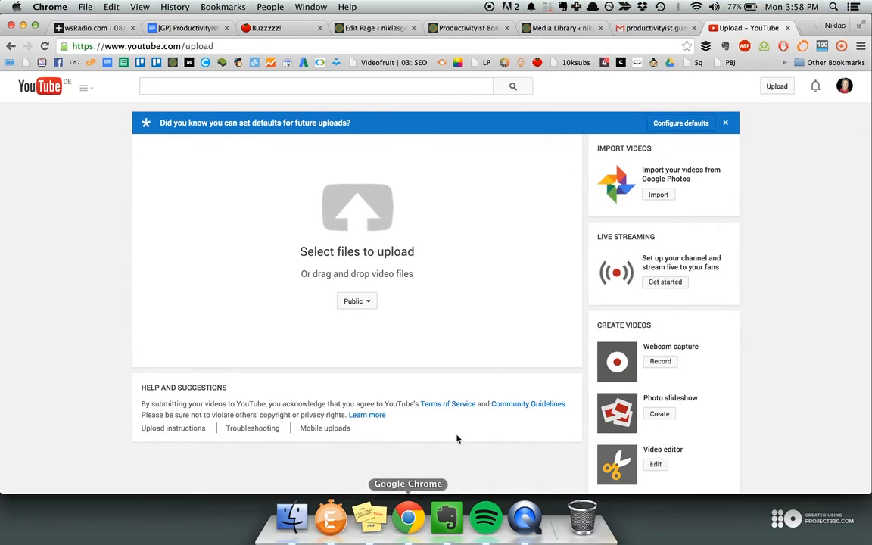
key(super+t)
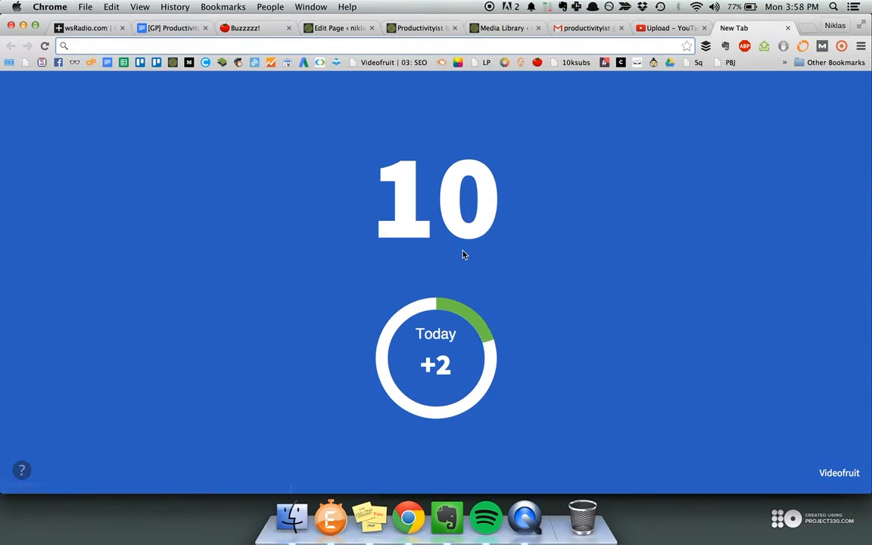
key(super+n)
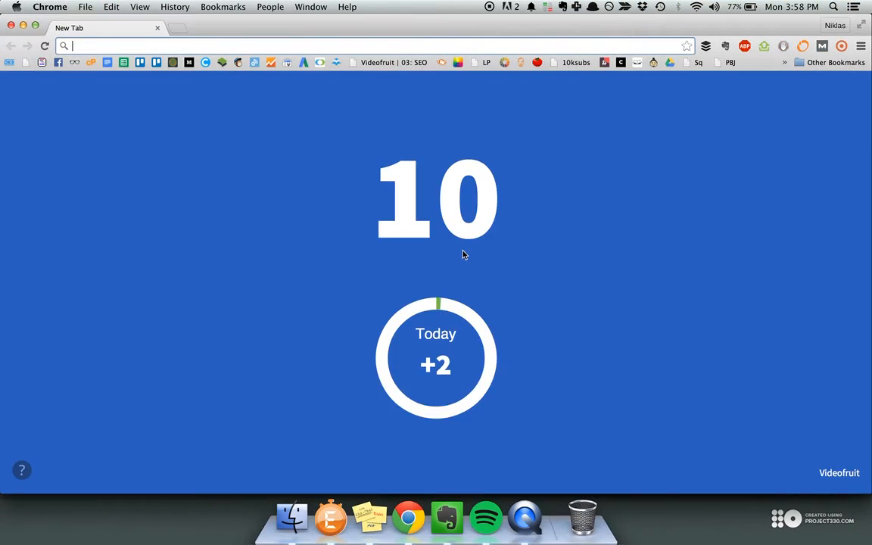
key(ctrl+Up)
drag(486, 314, 376, 51)
click(376, 52)
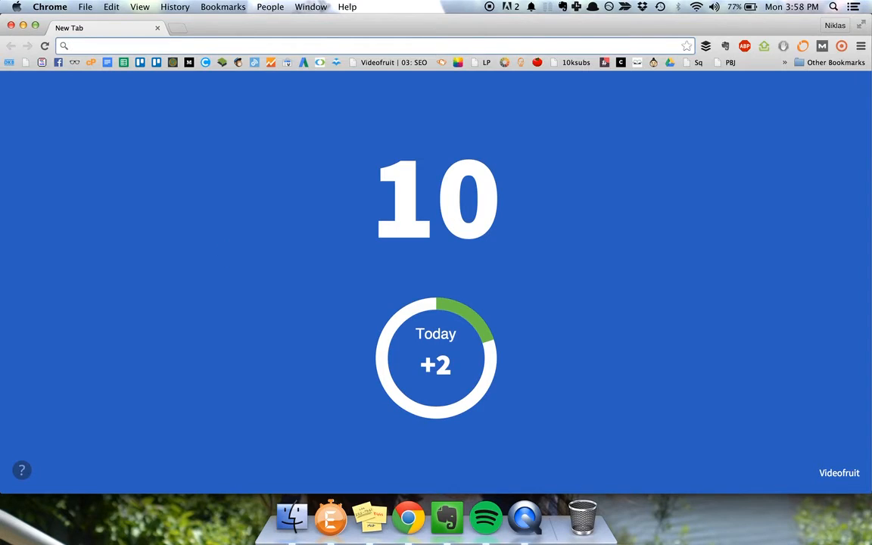
Search Google for "set timer 25 minutes", and leave that page for the bookmarked tomato-timer.com site.
text(set timer)
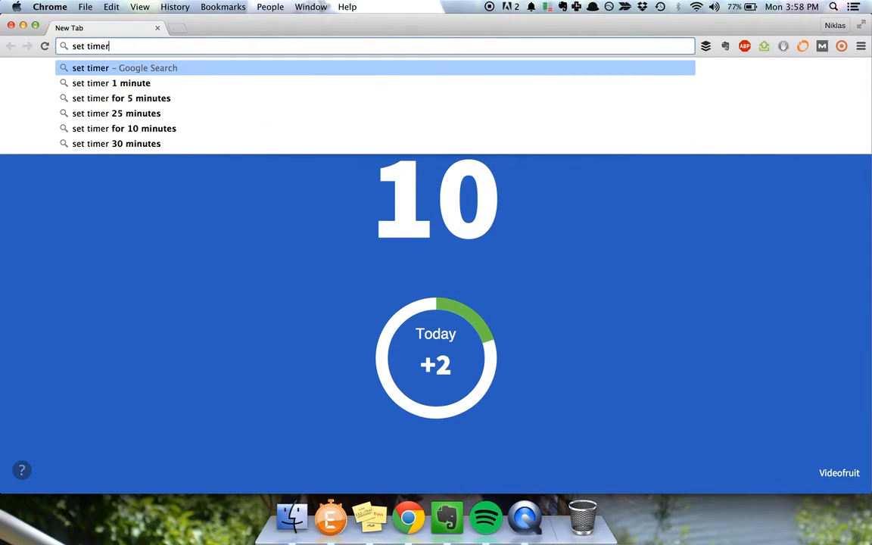
text( 25 minutes)
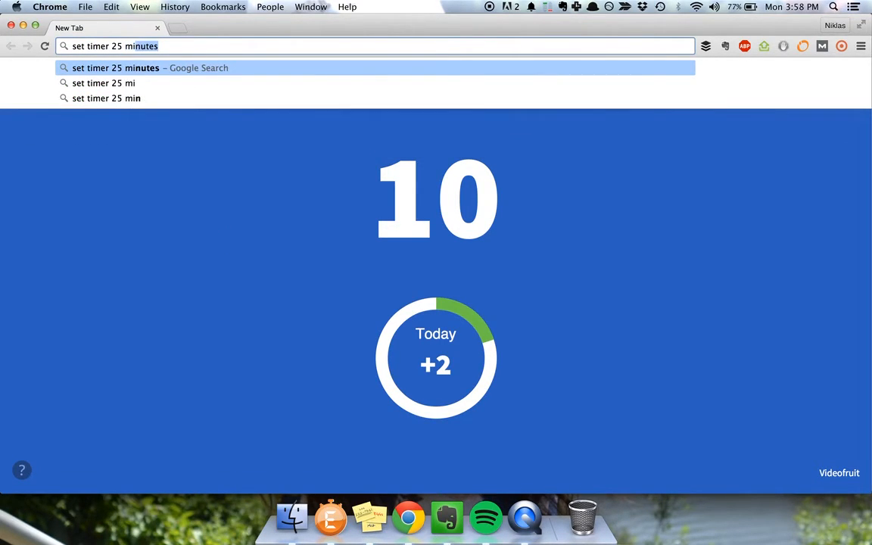
key(Return)
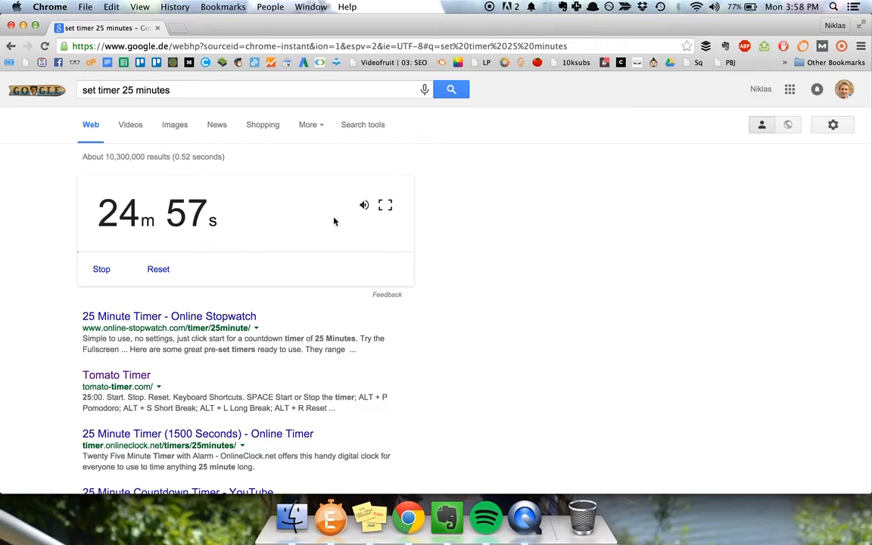
click(539, 63)
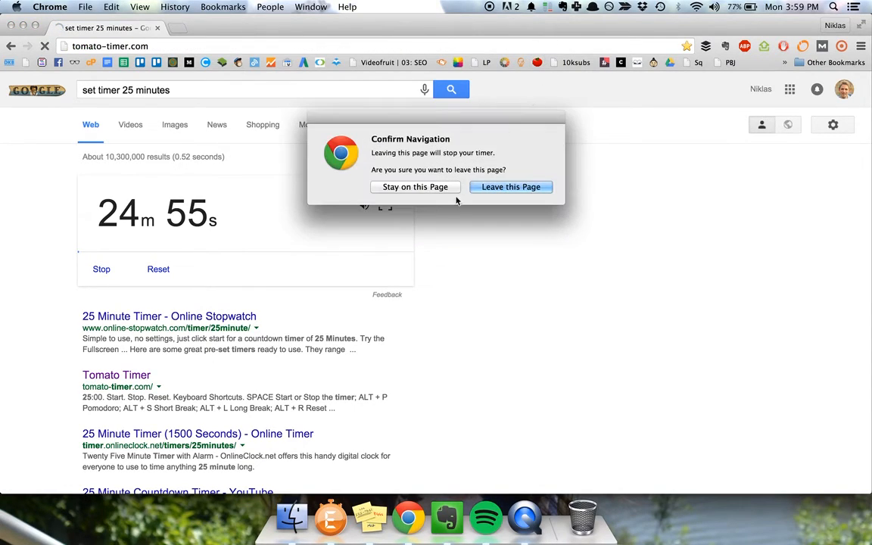
click(508, 188)
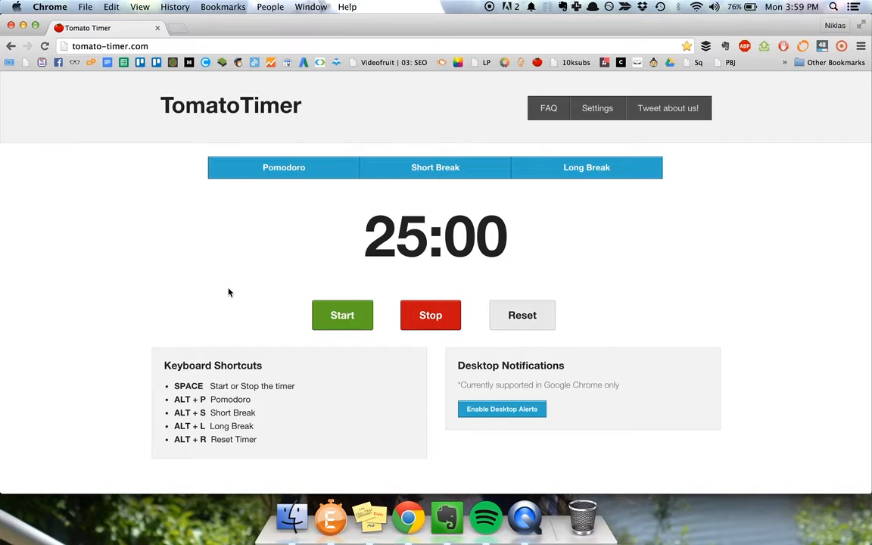
Switch back to Evernote and add a third line to the [Collection Bucket] note about wishing a friend a happy birthday.
key(ctrl+Up)
click(551, 363)
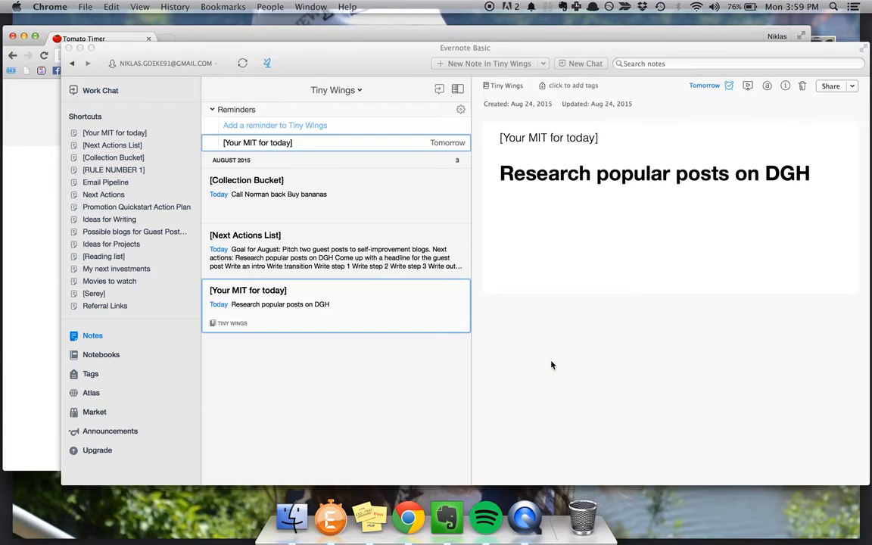
click(317, 180)
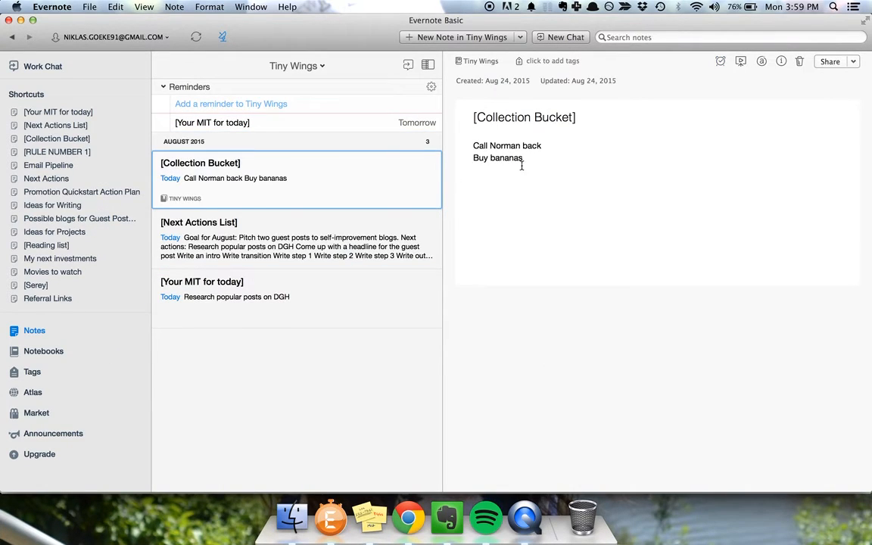
click(540, 162)
key(Return)
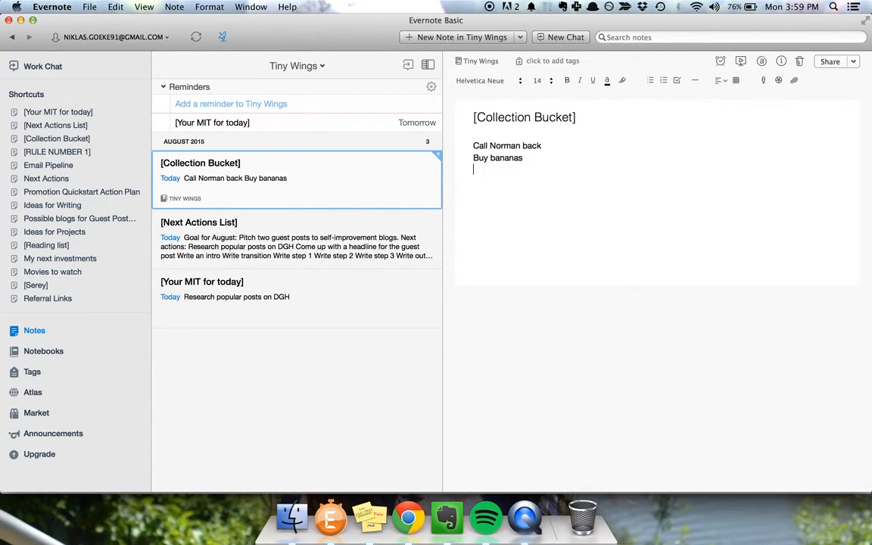
text(wish John a happy birthday)
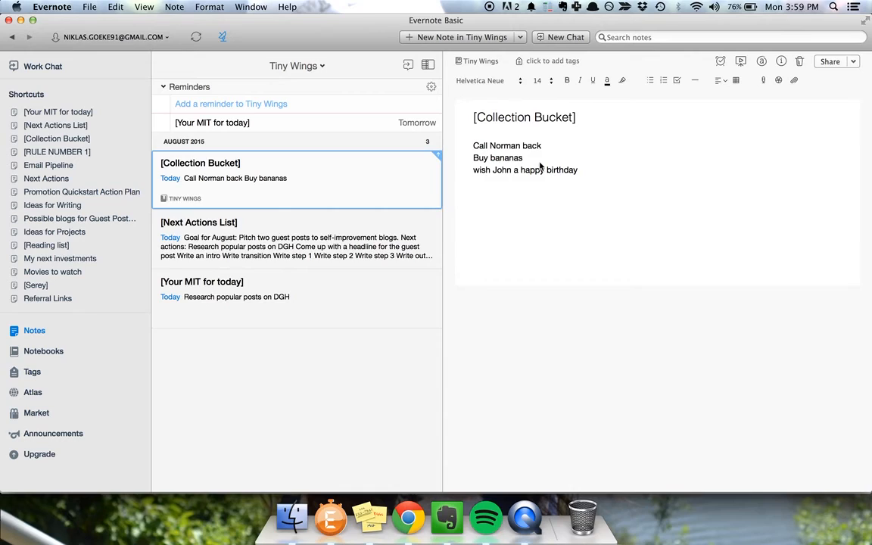
Bring up the TomatoTimer window in Chrome and return to the Evernote window.
key(ctrl+Up)
click(262, 179)
key(ctrl+Up)
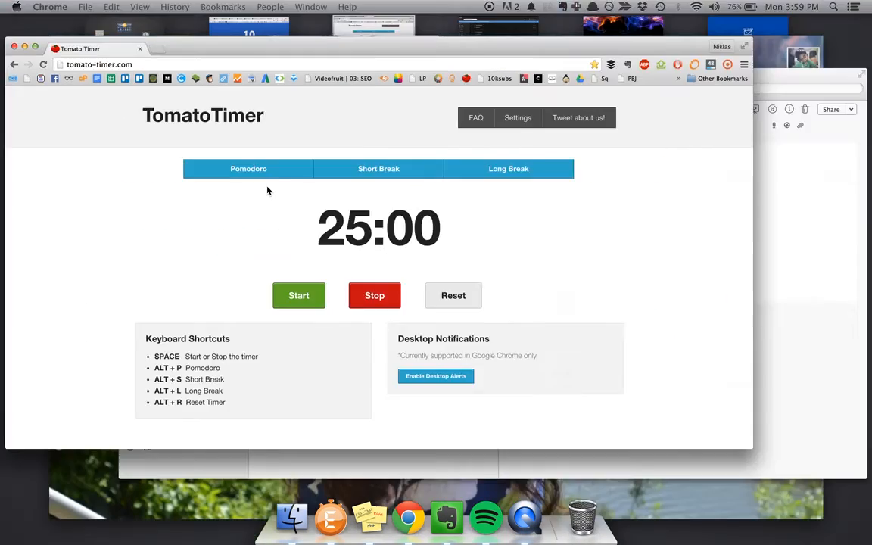
click(570, 340)
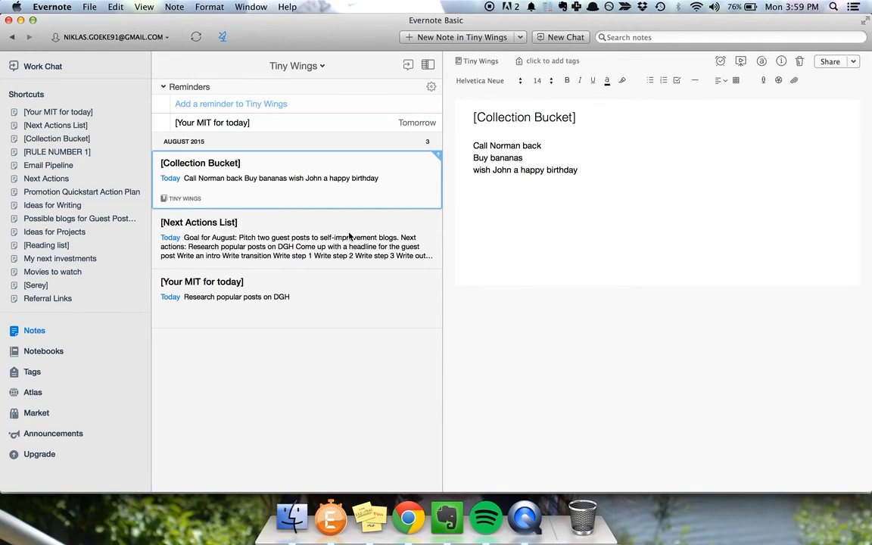
Review the current task in the [Your MIT for today] note and the checklist in the [Next Actions List] note.
click(317, 297)
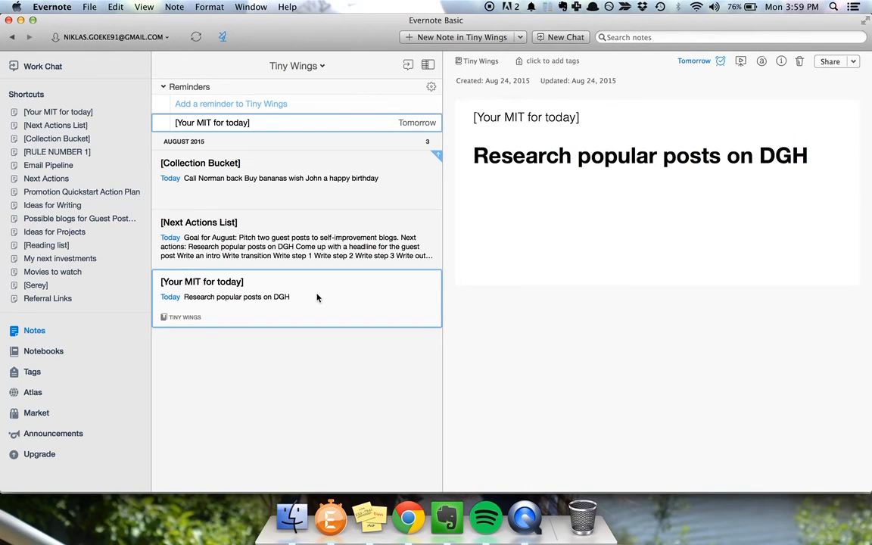
click(253, 220)
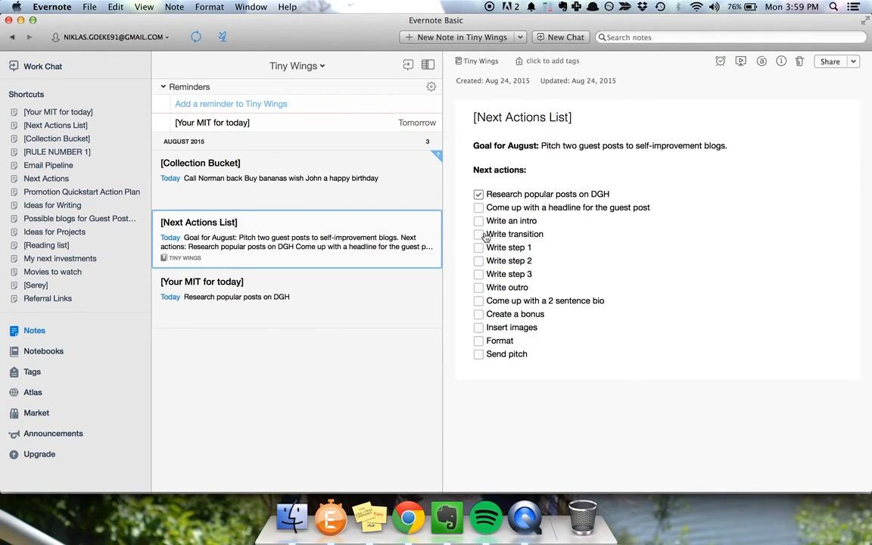